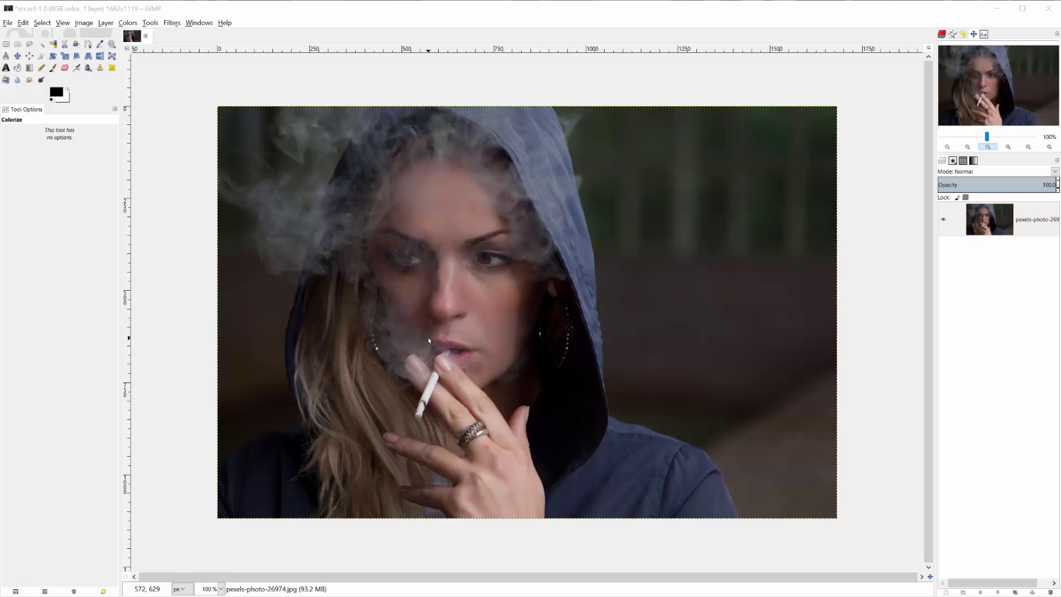
Step: Duplicate the photo layer and colorize the copy teal with Hue 180, Saturation 50
left_click(988, 224)
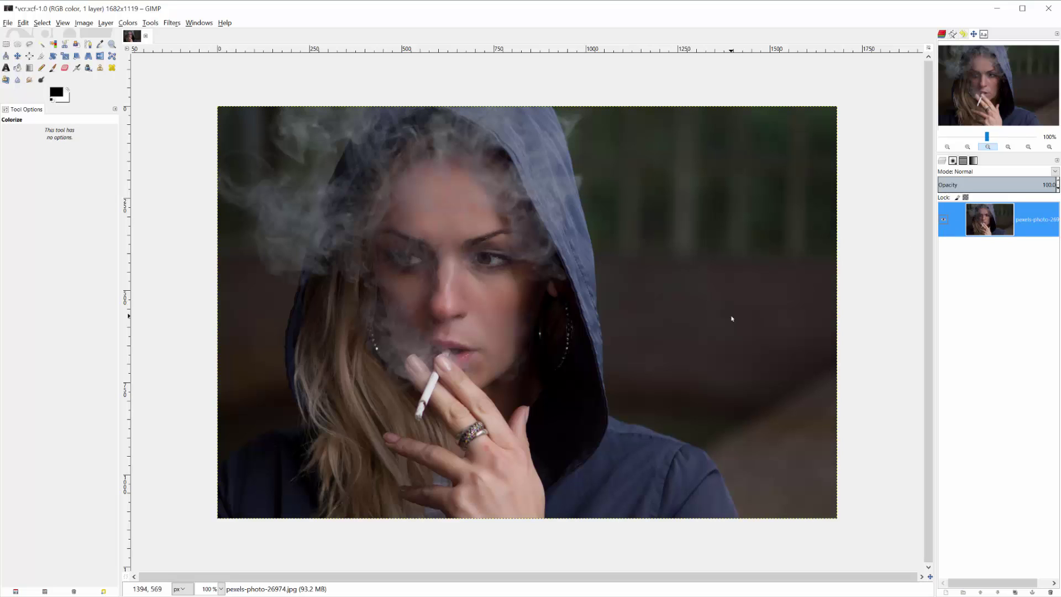
left_click(1016, 592)
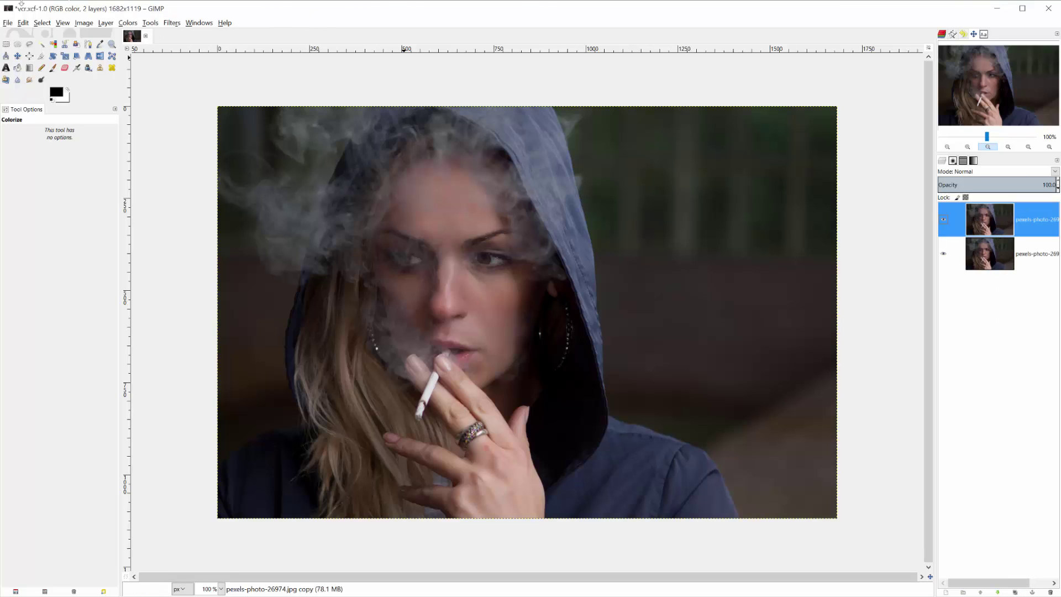
left_click(130, 25)
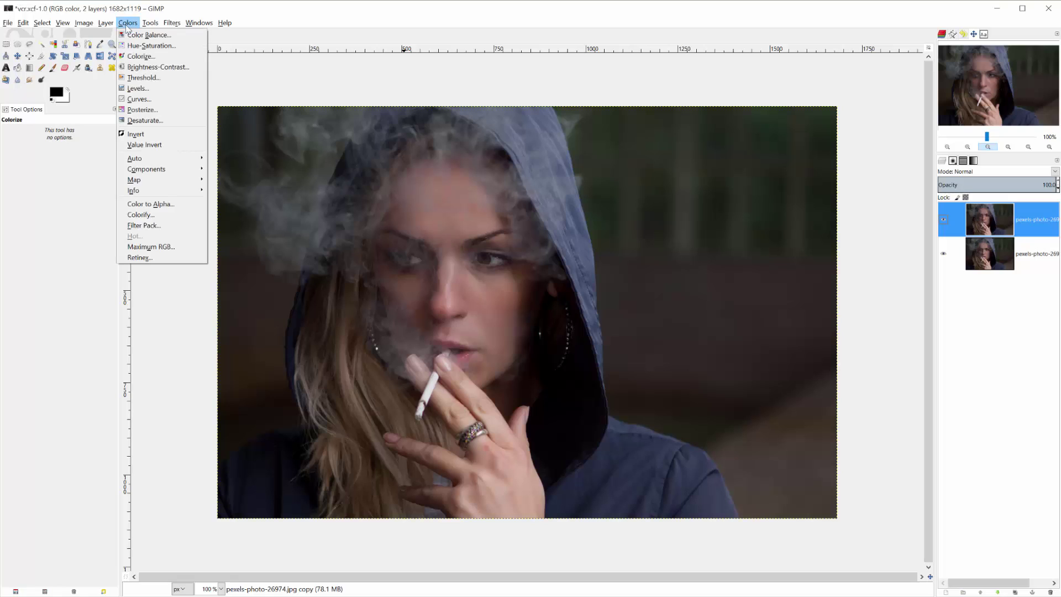
left_click(148, 59)
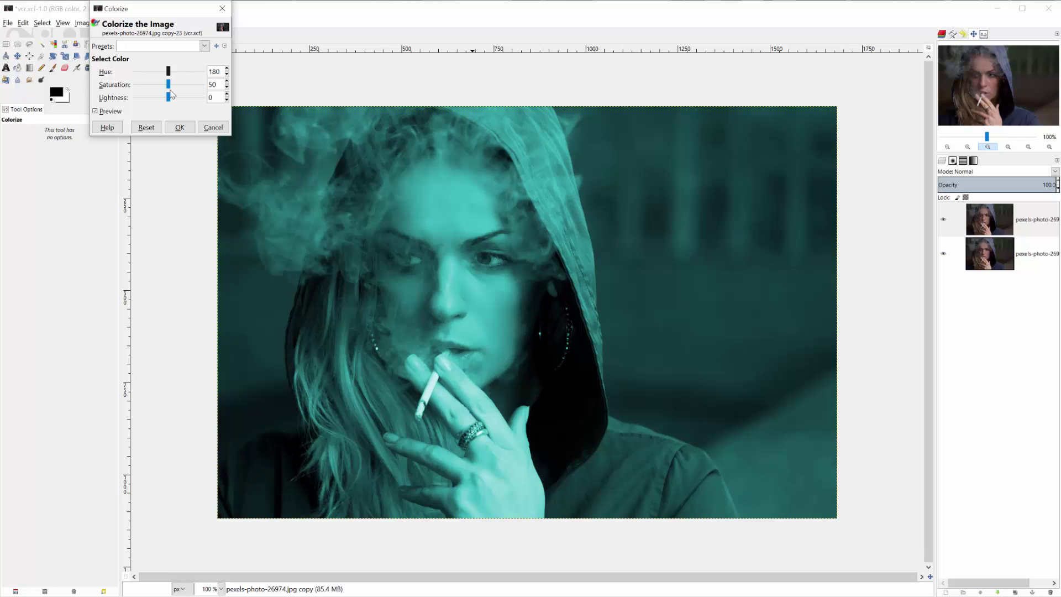
left_click(179, 128)
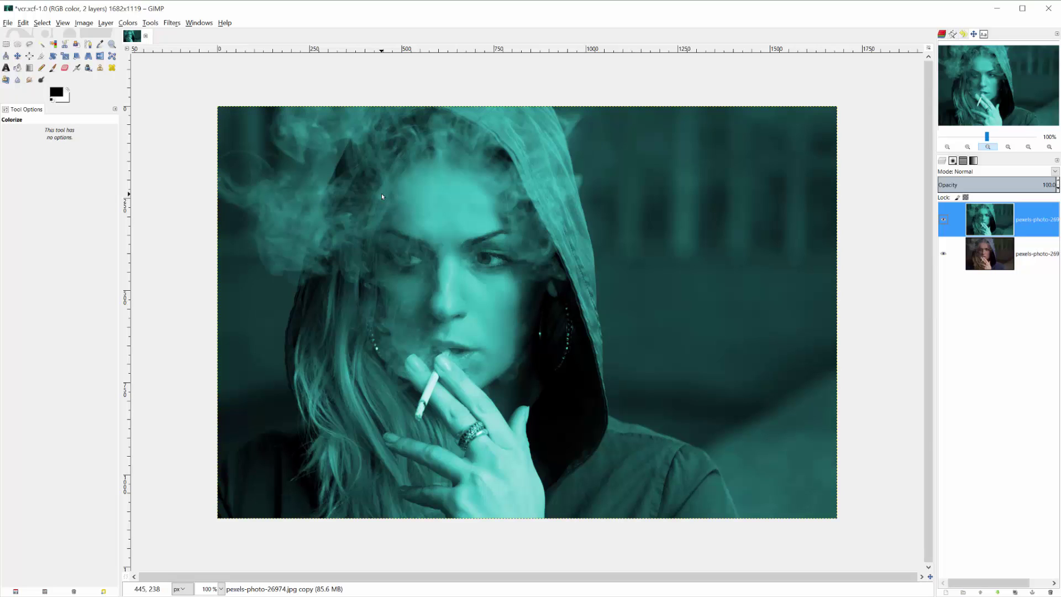
Step: Set the teal copy to Lighten only mode and shift it about 12 px left
left_click(972, 173)
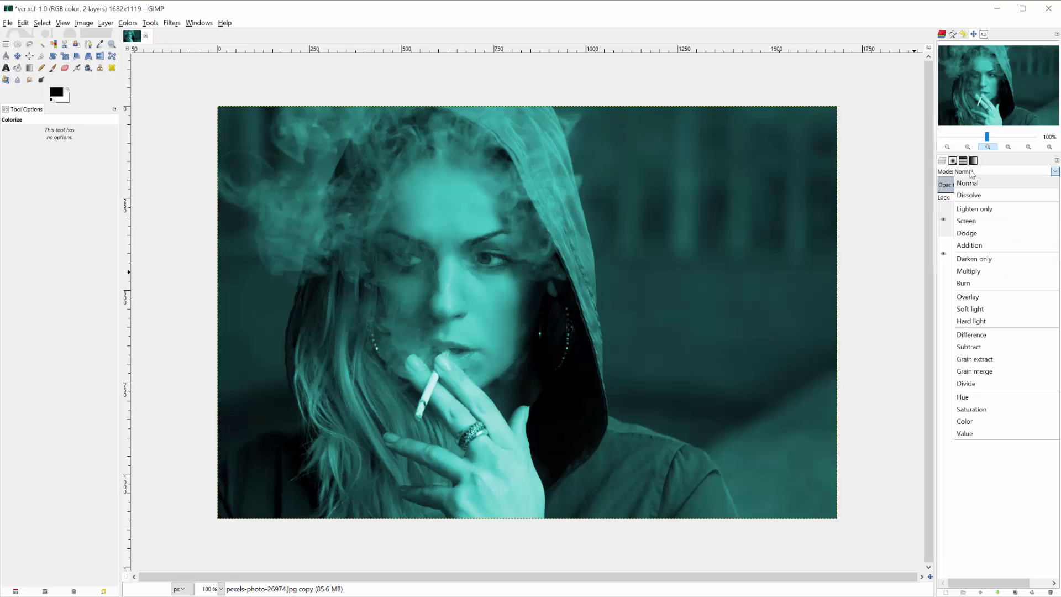
left_click(981, 215)
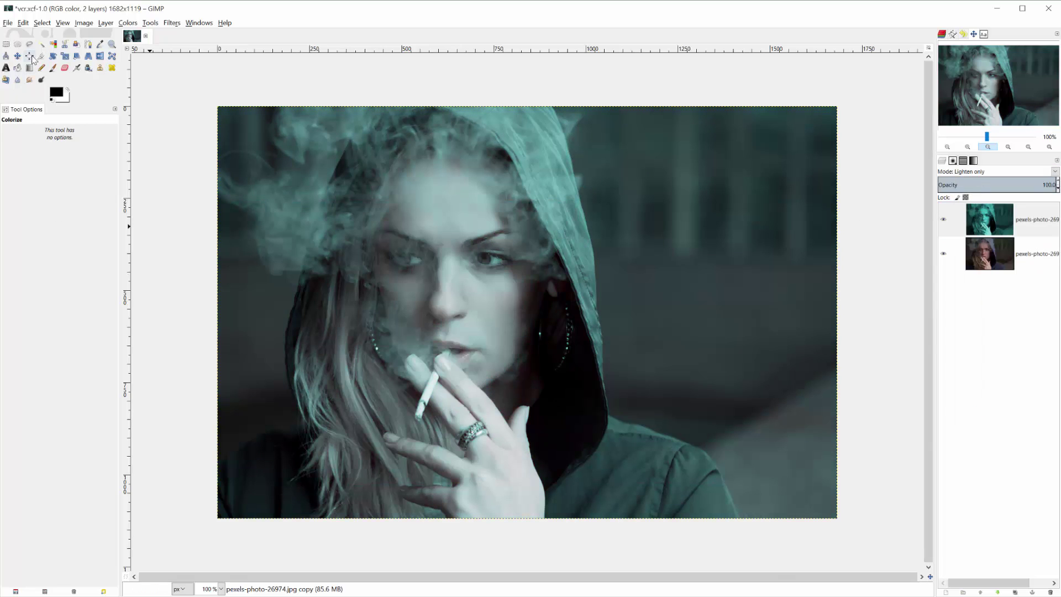
left_click(17, 56)
left_click_drag(469, 345, 461, 343)
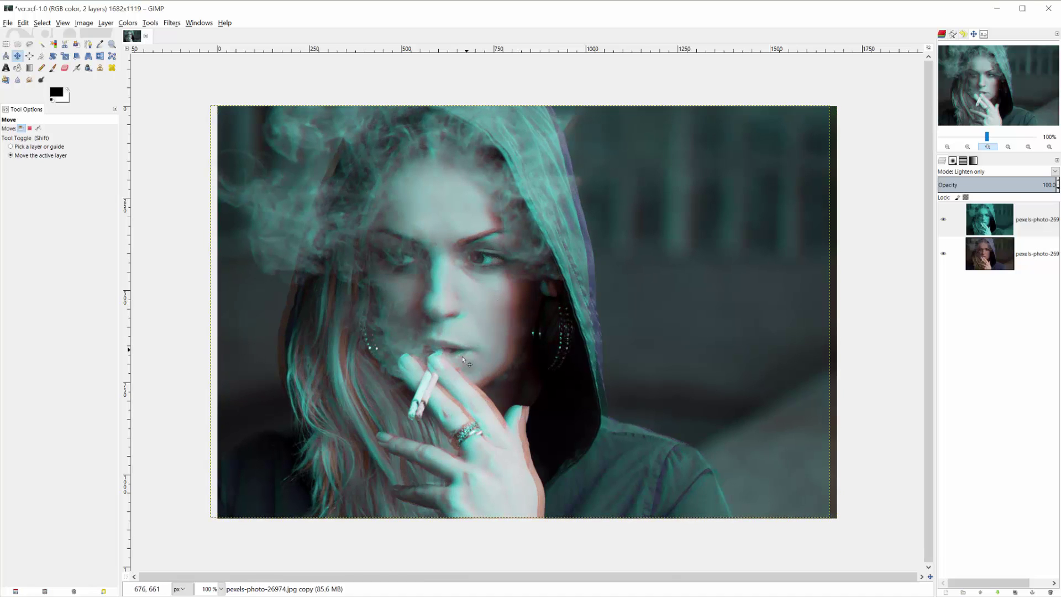
left_click_drag(423, 398, 422, 398)
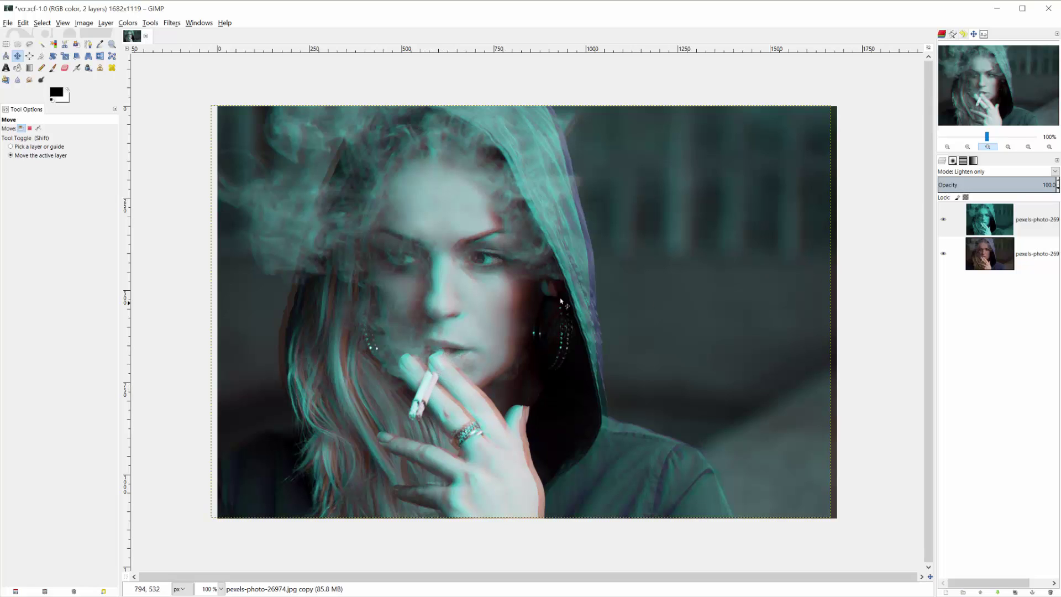
Step: Duplicate the original photo layer and colorize the new copy red at hue 360
left_click(963, 235)
left_click(972, 254)
left_click(1015, 593)
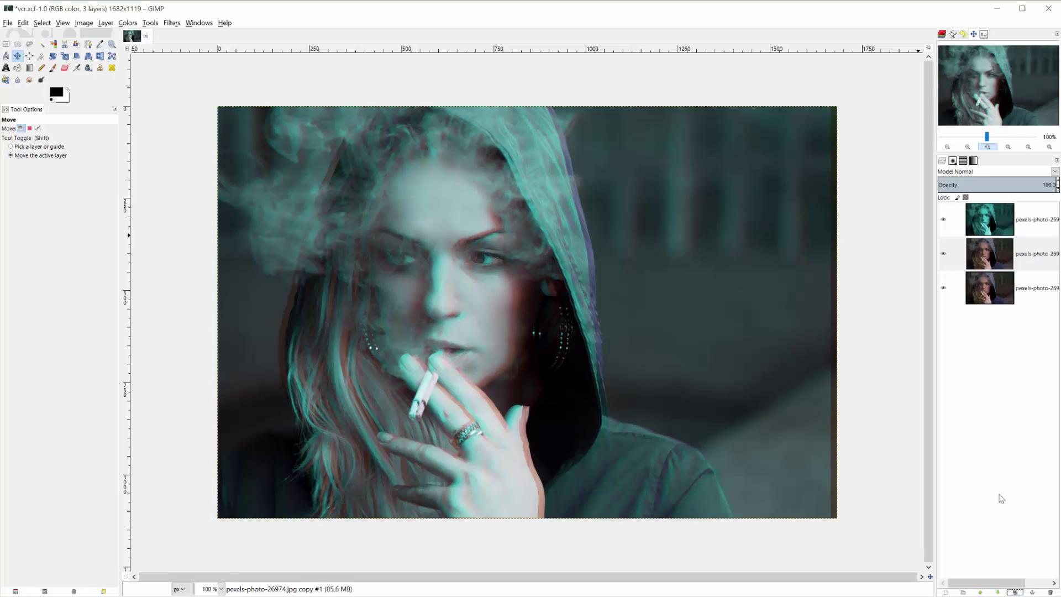
left_click(127, 23)
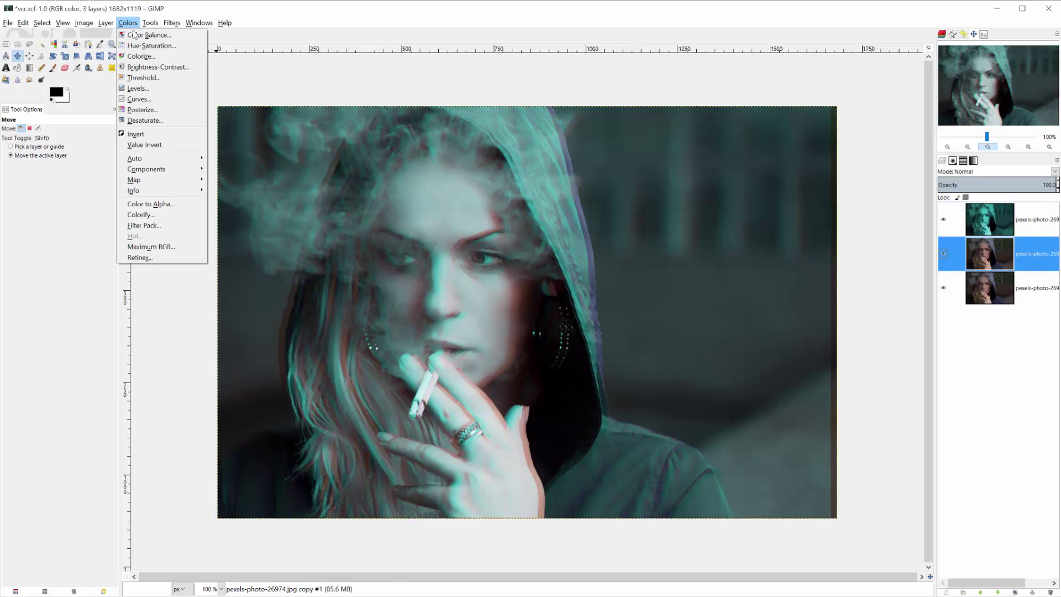
left_click(146, 57)
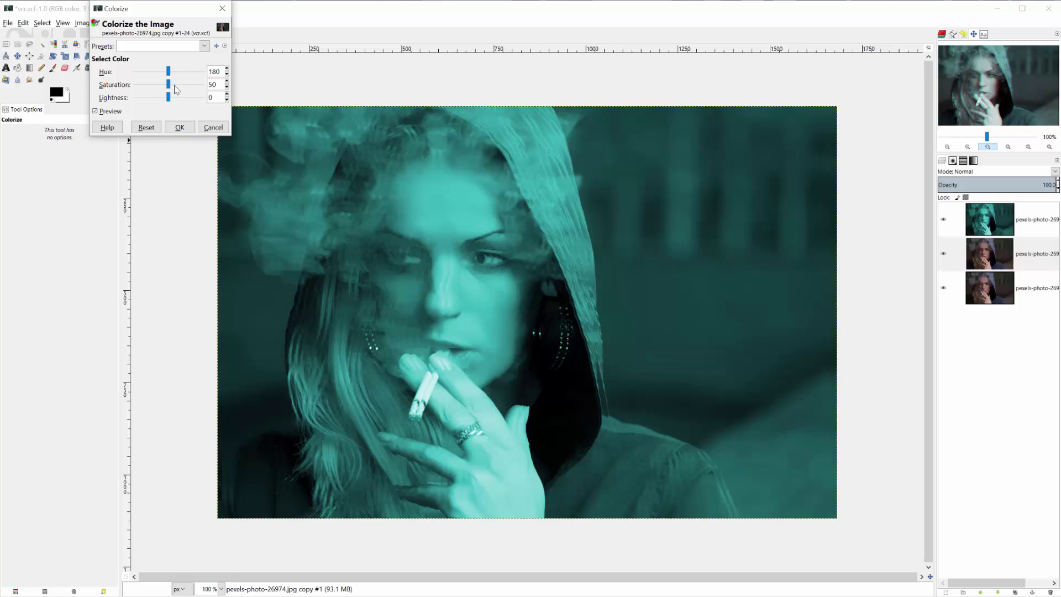
left_click_drag(169, 71, 221, 73)
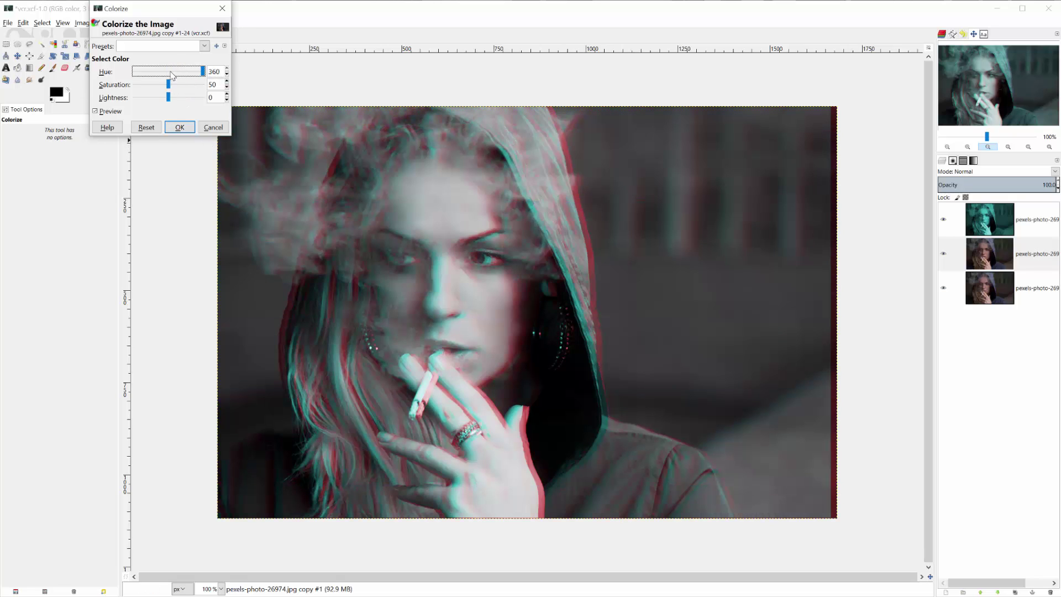
left_click(179, 127)
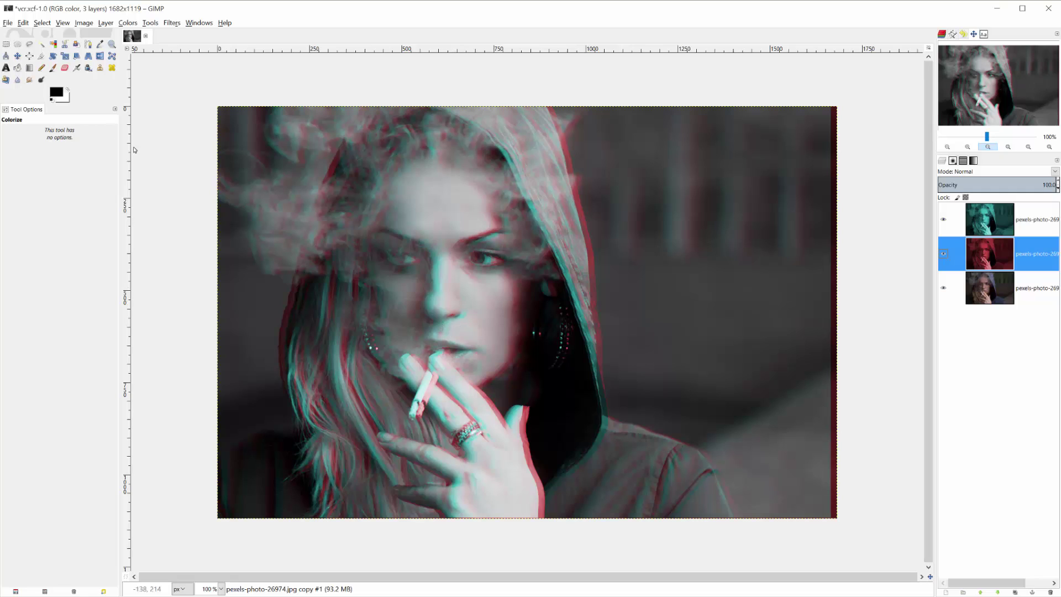
Step: Set the red copy to Lighten only, shift it right, and push the teal copy further left
key("m")
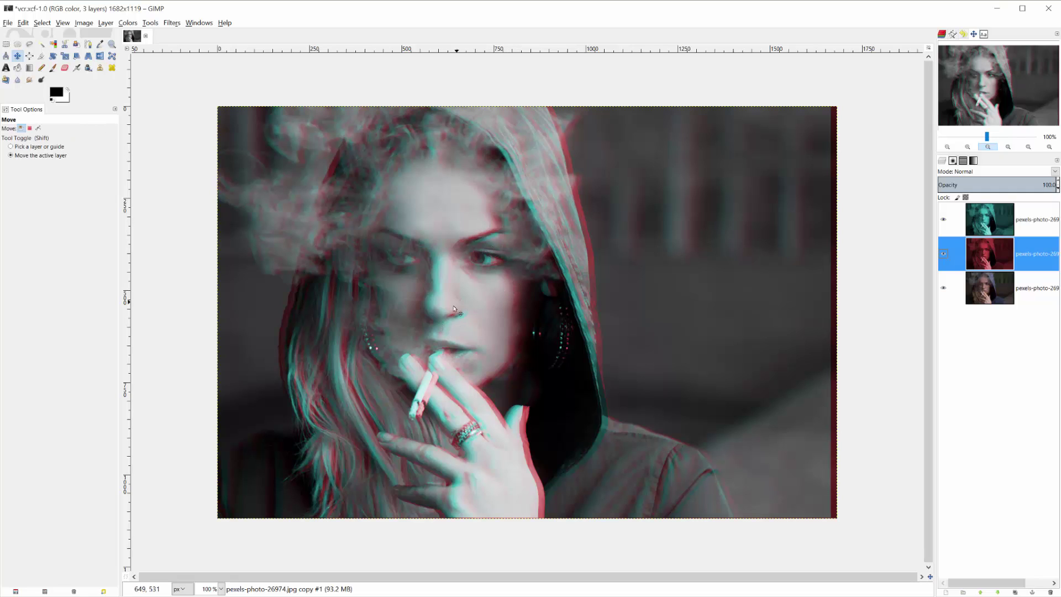
mouse_move(447, 320)
left_mouse_down()
mouse_move(462, 335)
mouse_move(447, 320)
mouse_move(465, 326)
left_mouse_up()
left_click(987, 172)
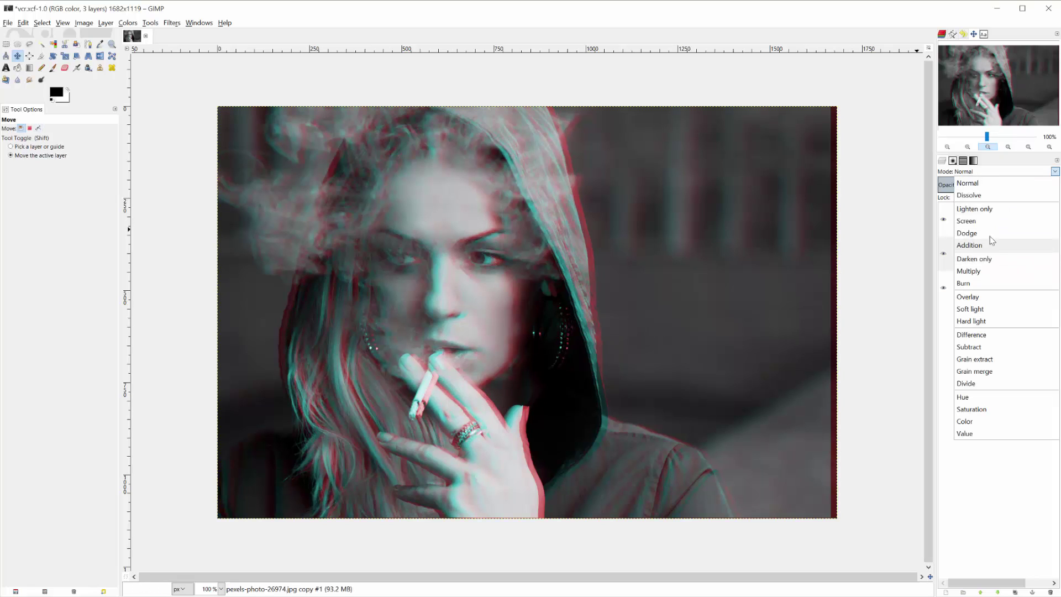
left_click(984, 210)
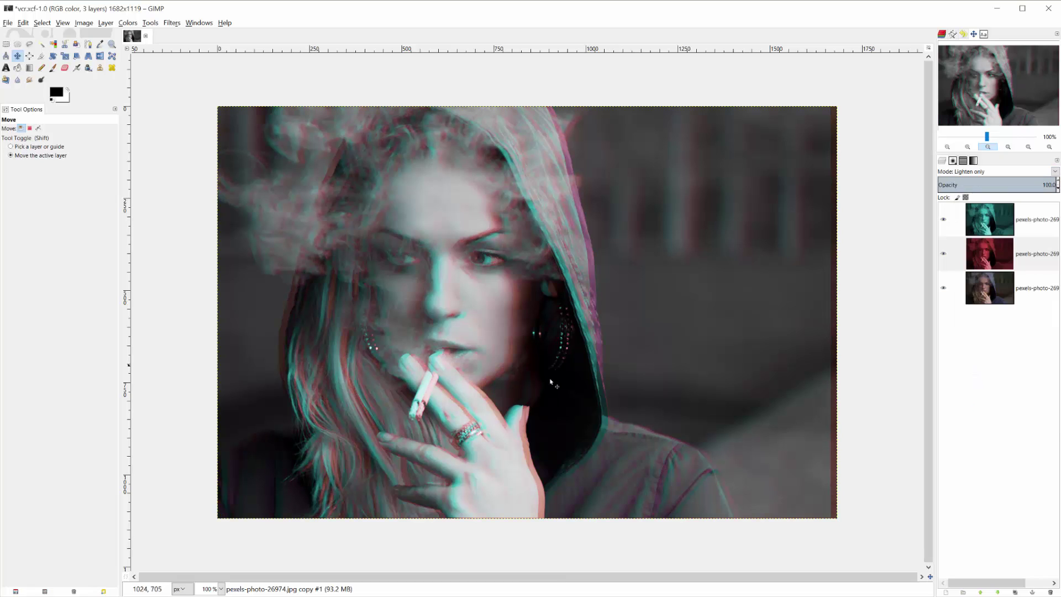
left_click_drag(443, 389, 455, 390)
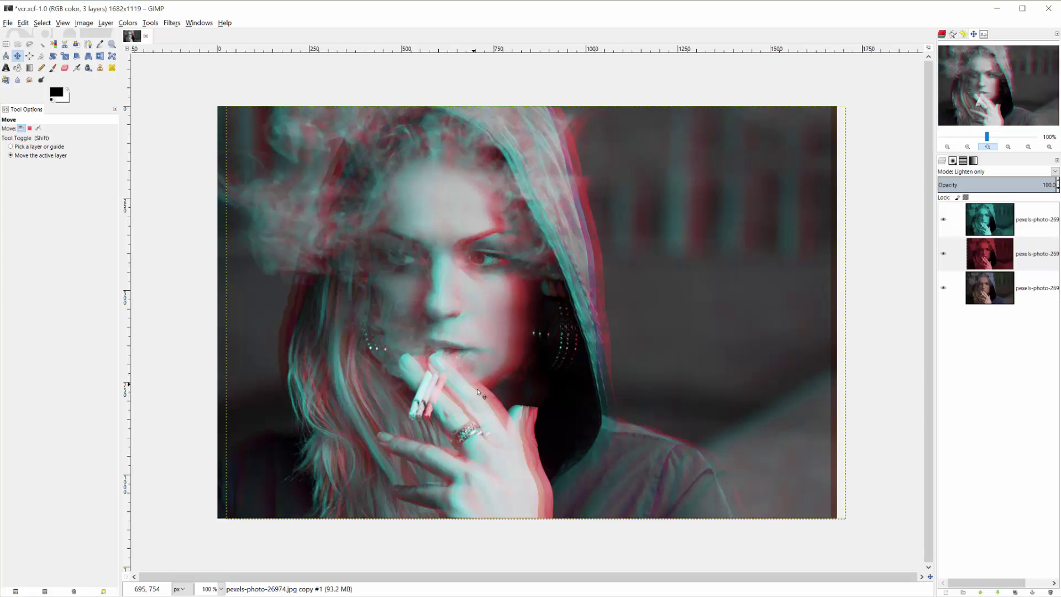
left_click_drag(484, 404, 487, 396)
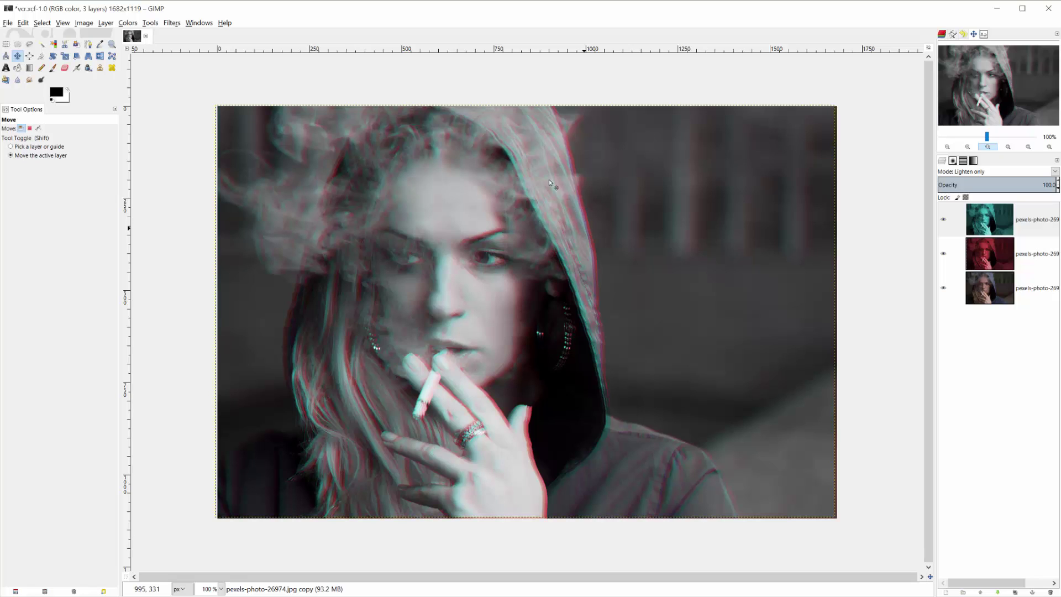
left_click_drag(549, 179, 543, 179)
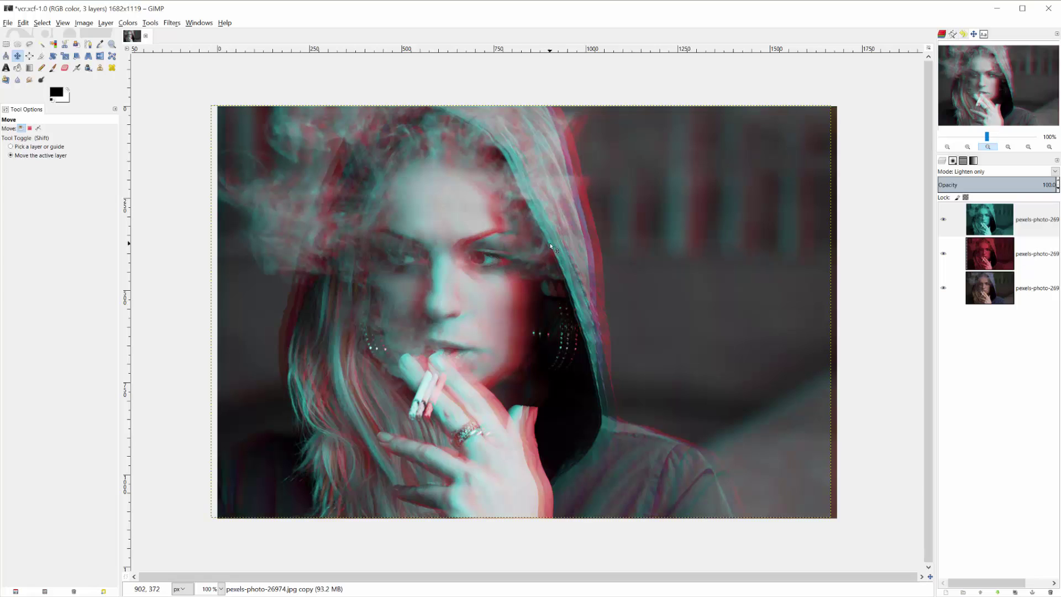
Step: Duplicate the original photo layer and raise the copy to the top of the stack
left_click(948, 301)
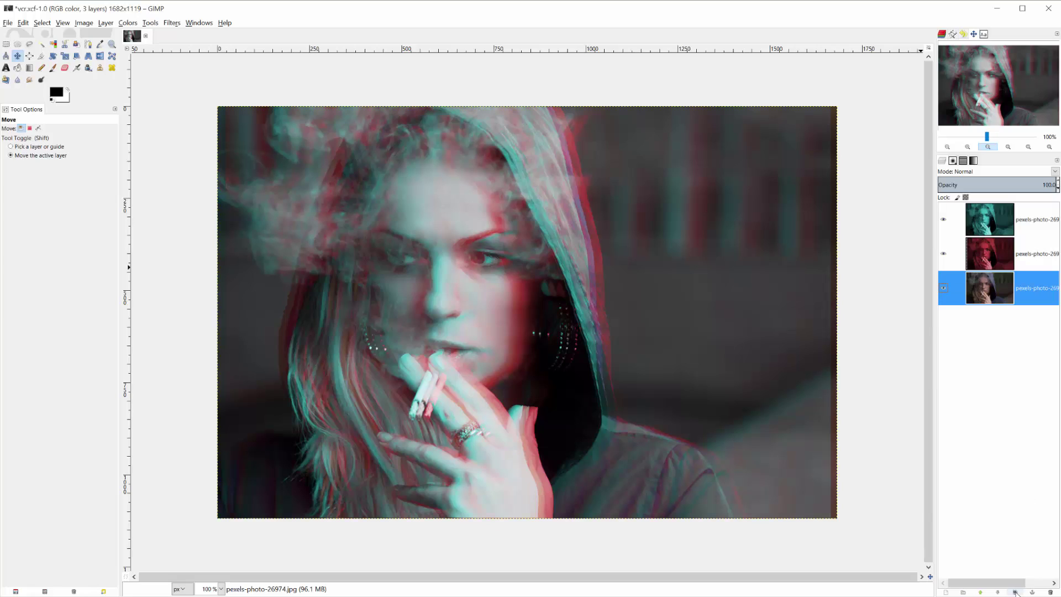
left_click(1016, 593)
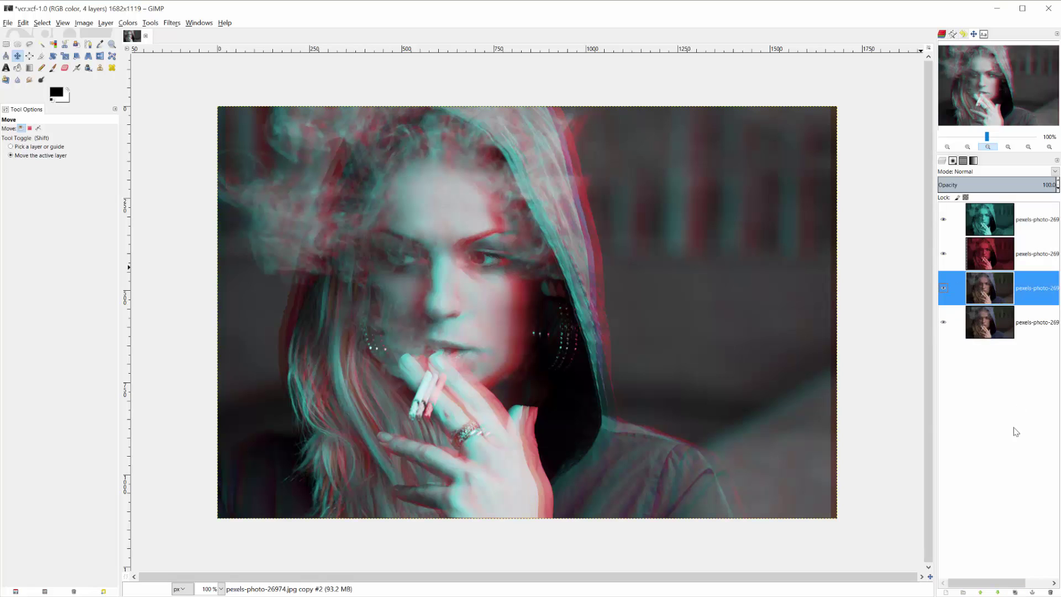
left_click(980, 593)
left_click(981, 592)
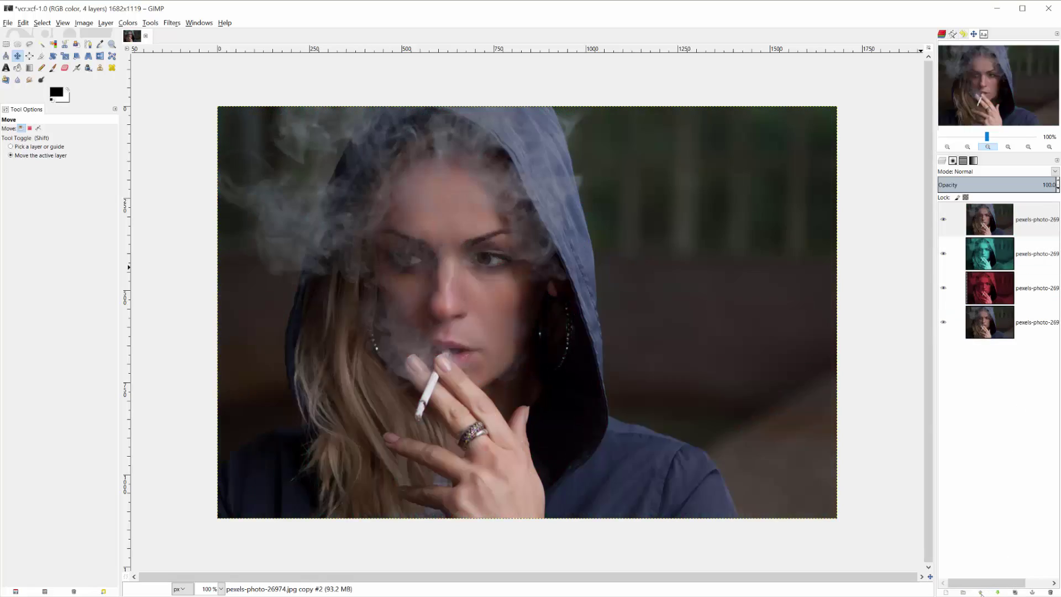
Step: Blend the top copy in Overlay mode at lowered opacity, then add a new layer
left_click(996, 172)
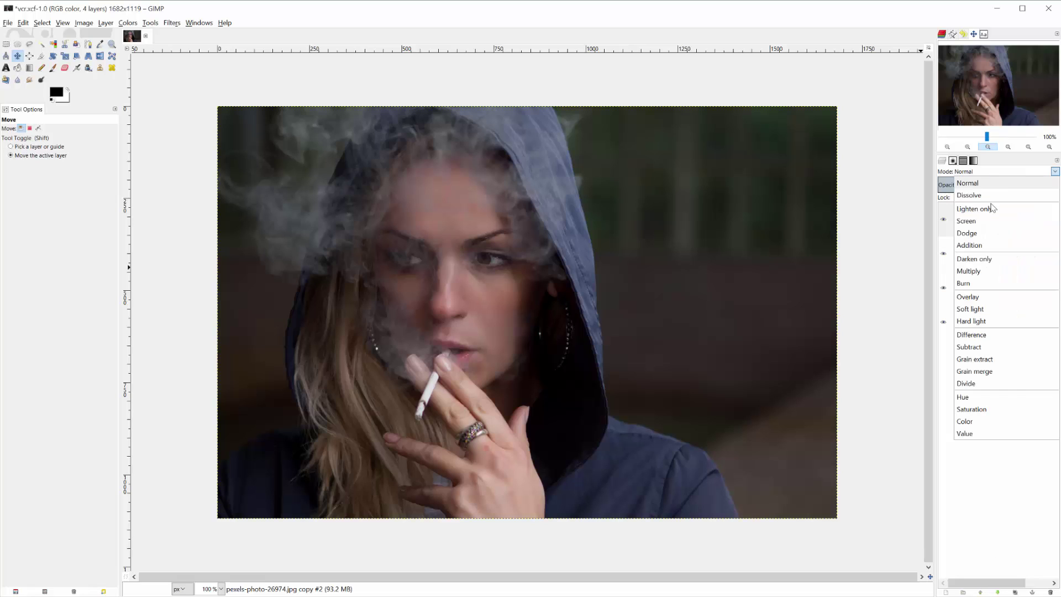
left_click(966, 421)
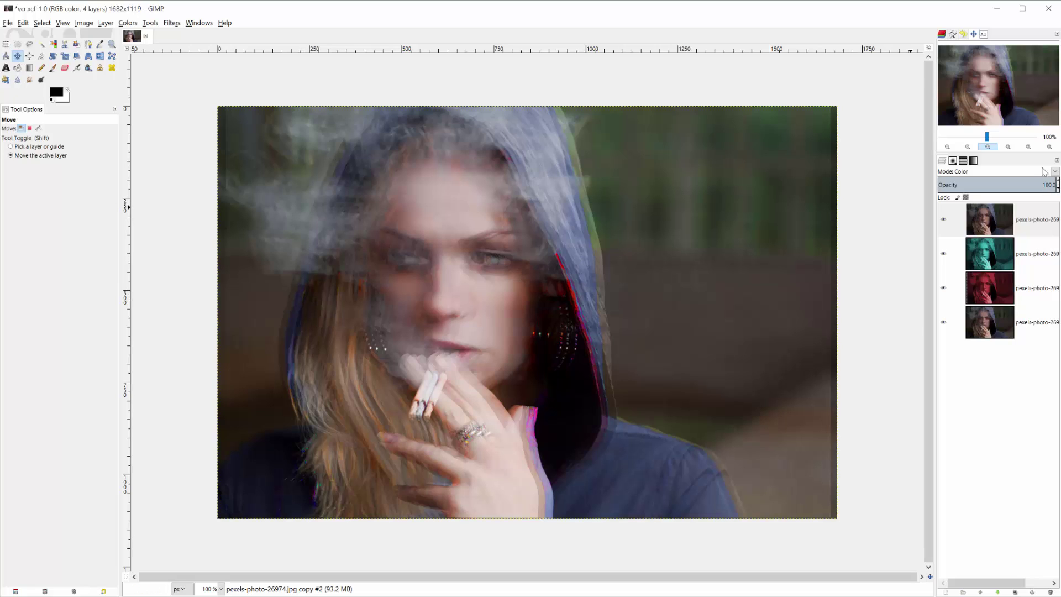
left_click_drag(1053, 184, 1009, 184)
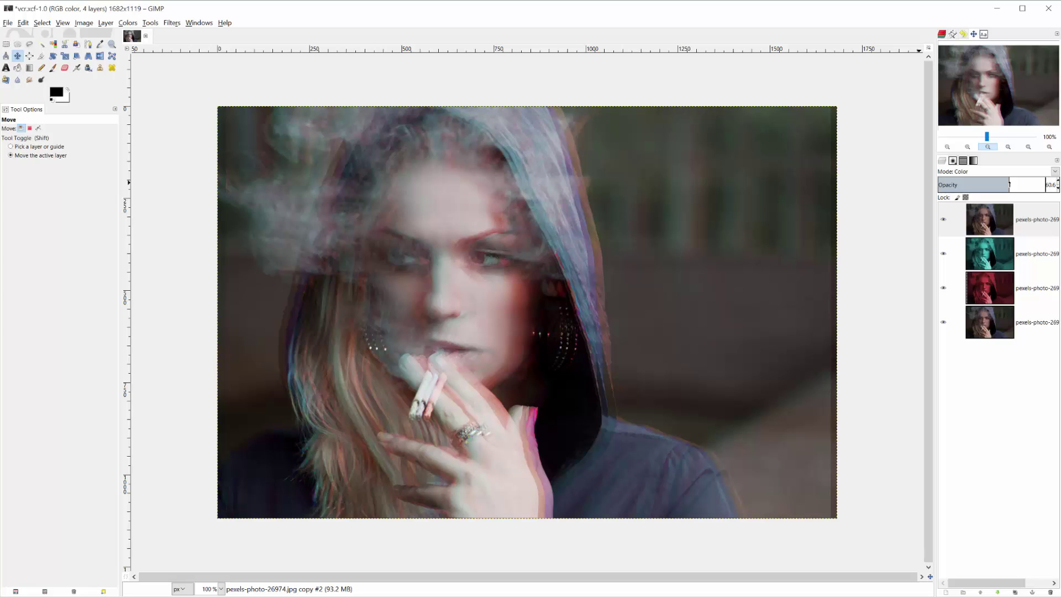
left_click_drag(1009, 184, 1038, 185)
left_click(1003, 175)
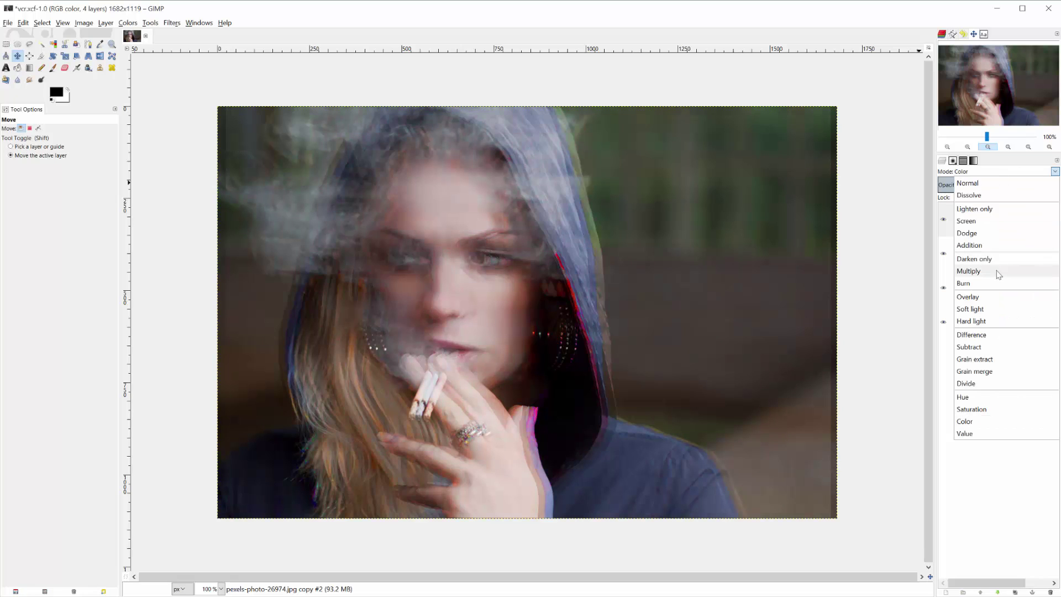
left_click(985, 297)
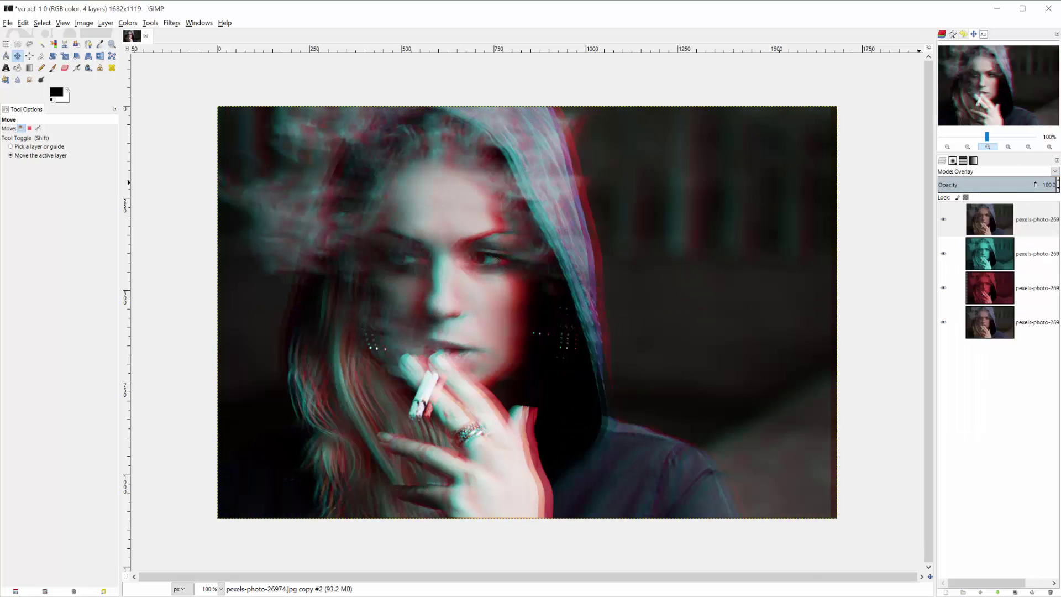
left_click_drag(1039, 185, 1005, 187)
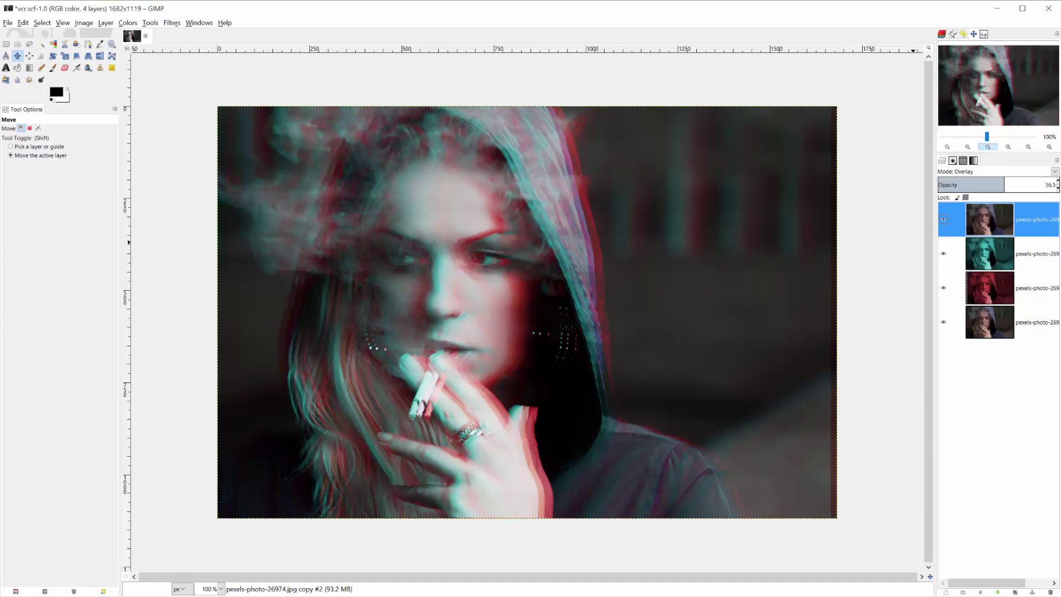
left_click(946, 592)
Step: Create the transparent layer, make it active, and set Bucket Fill to the Stripes pattern
key("Return")
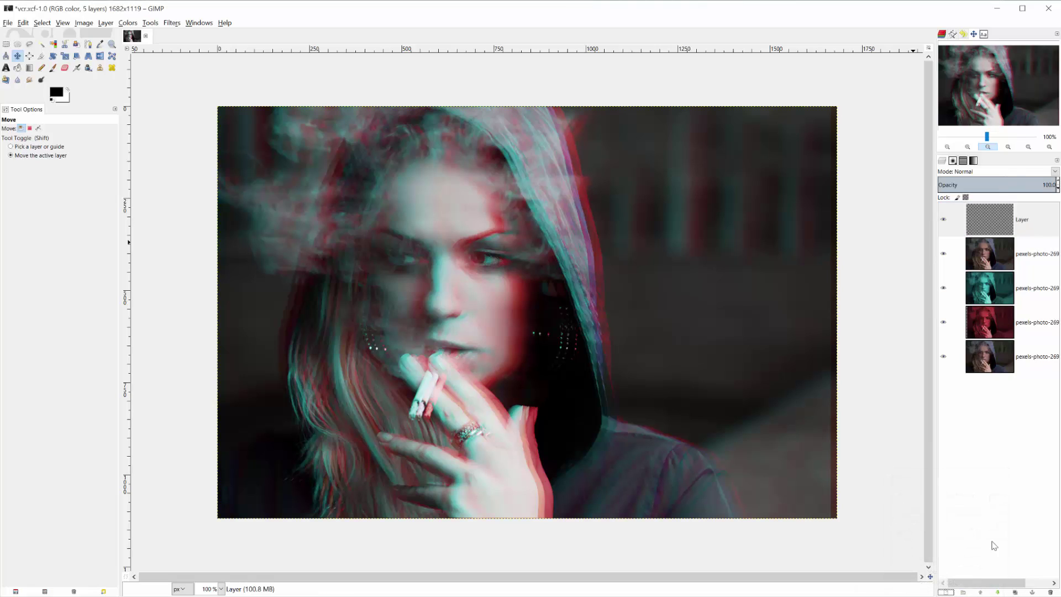
left_click(990, 219)
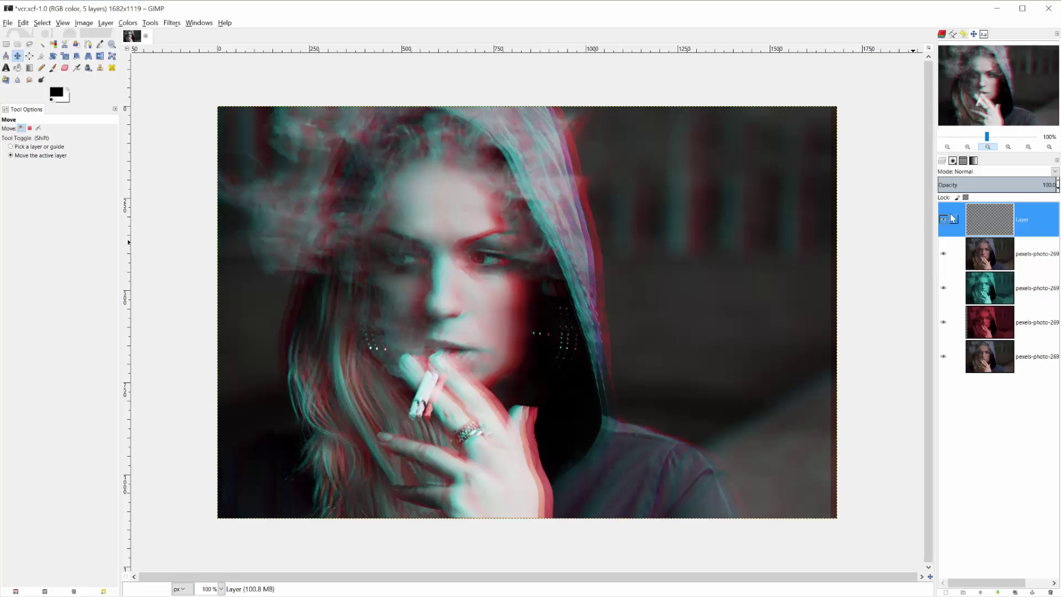
left_click(19, 69)
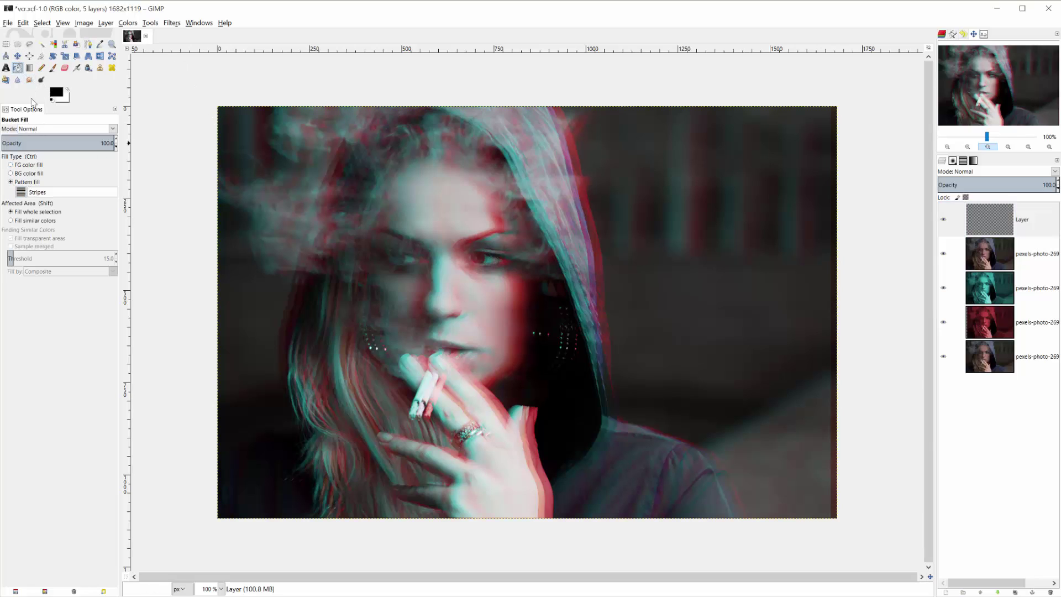
left_click(22, 193)
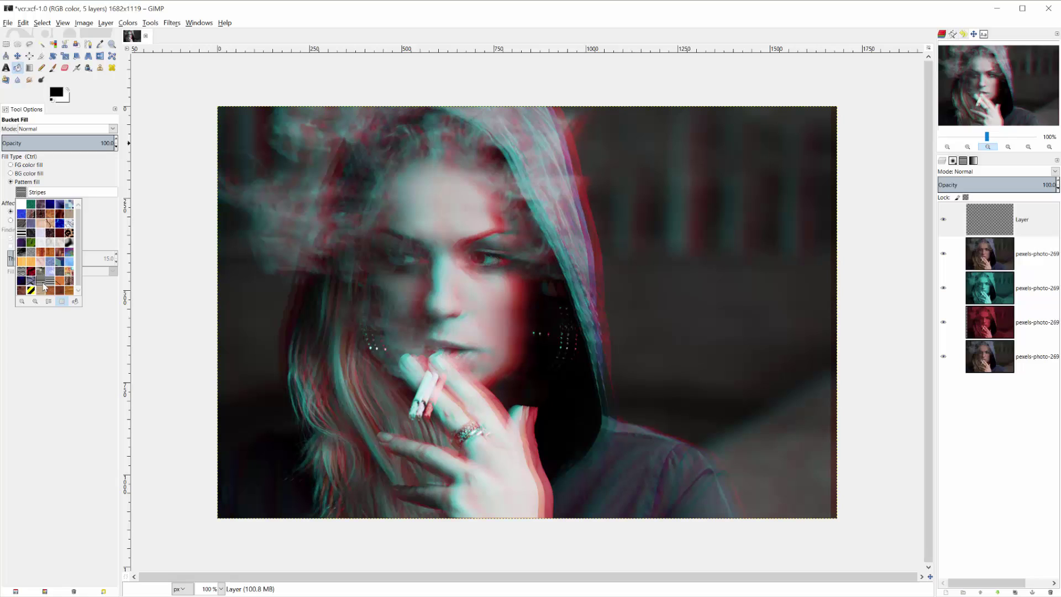
left_click(523, 292)
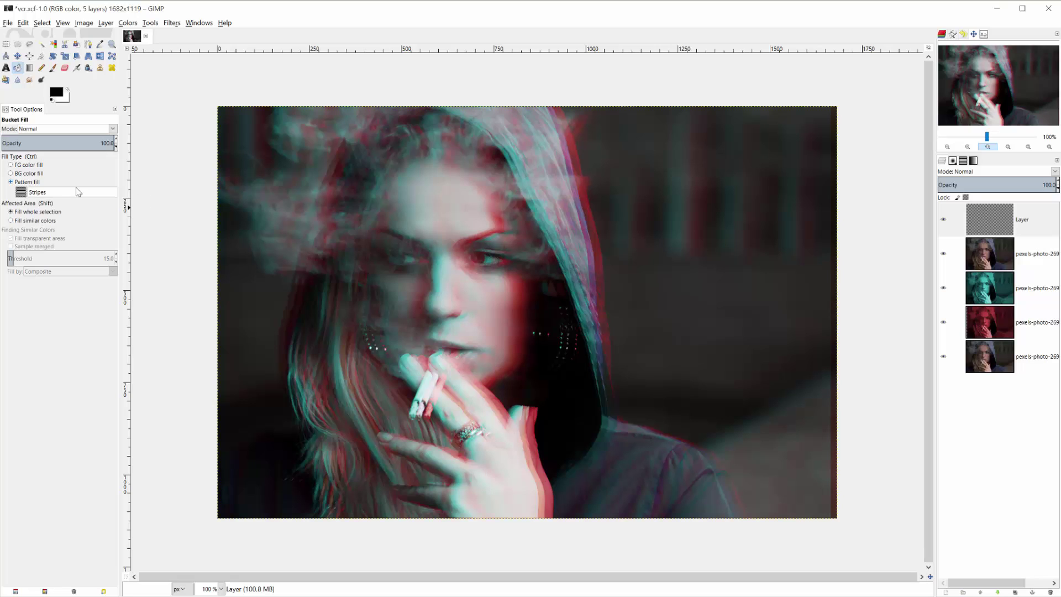
Step: Fill the layer with Stripes, set it to Overlay at 59% opacity, and zoom to check
left_click(559, 287)
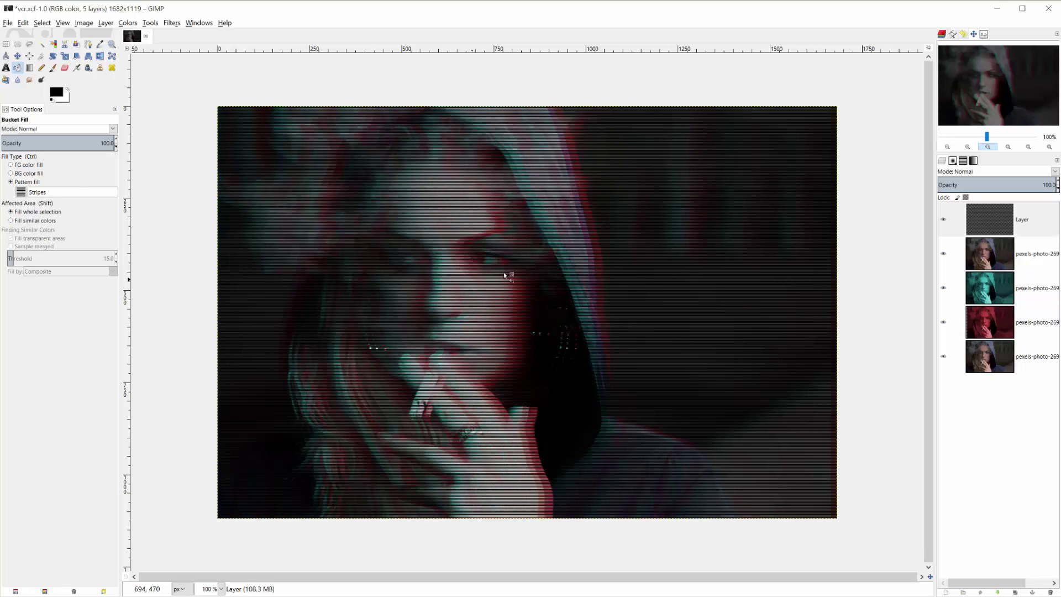
left_click(980, 171)
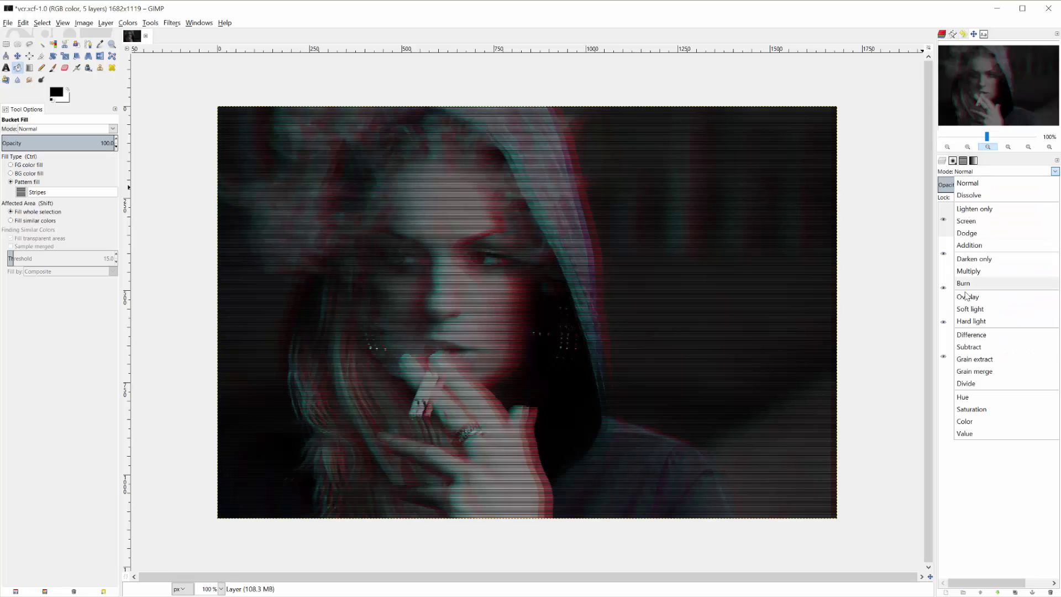
left_click(968, 296)
left_click_drag(1057, 187, 1007, 189)
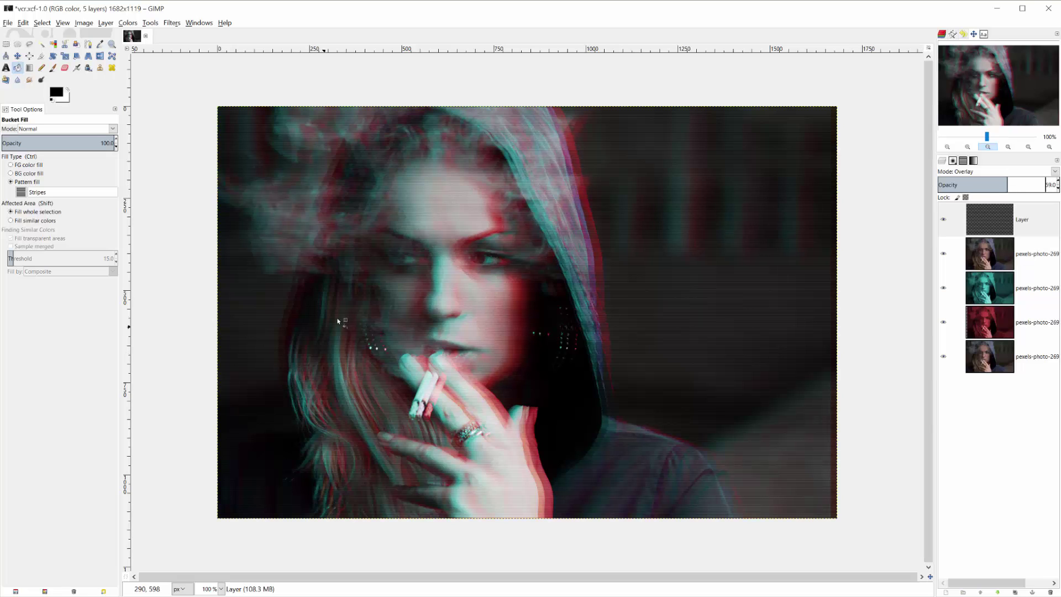
key("2")
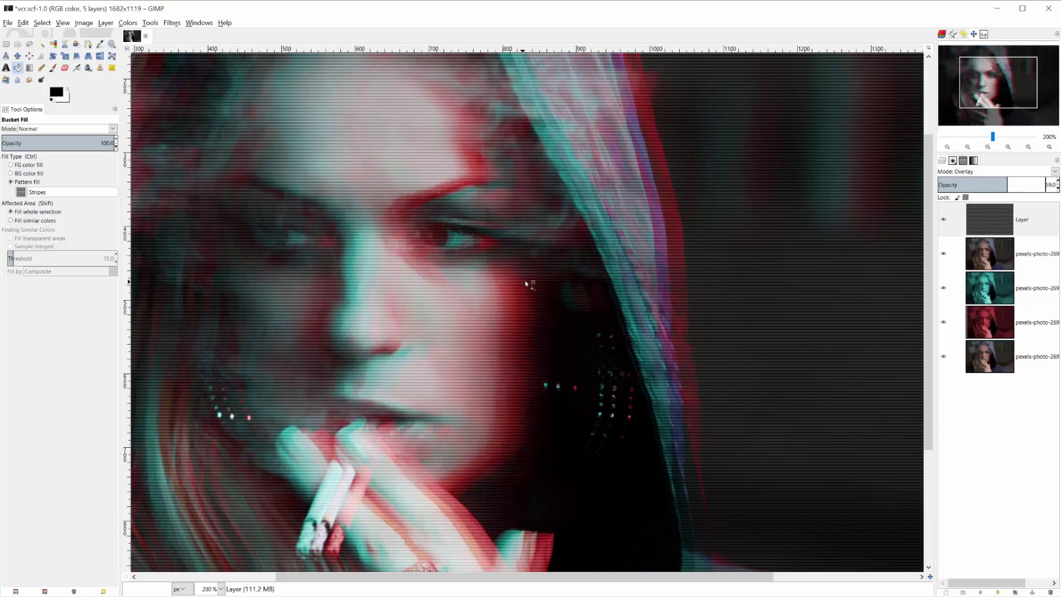
scroll(523, 285, "up", 2)
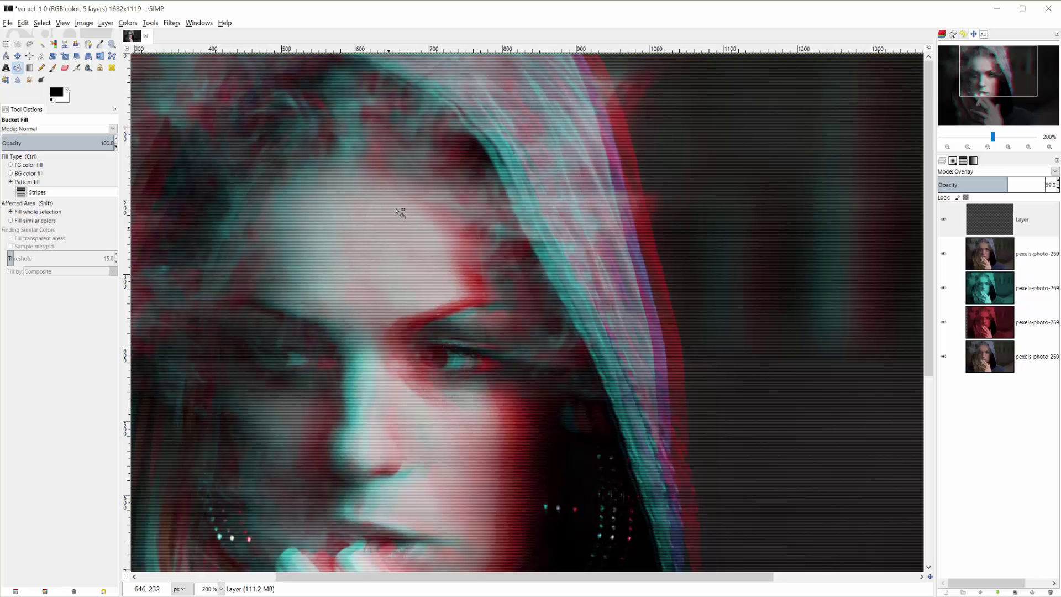
key("1")
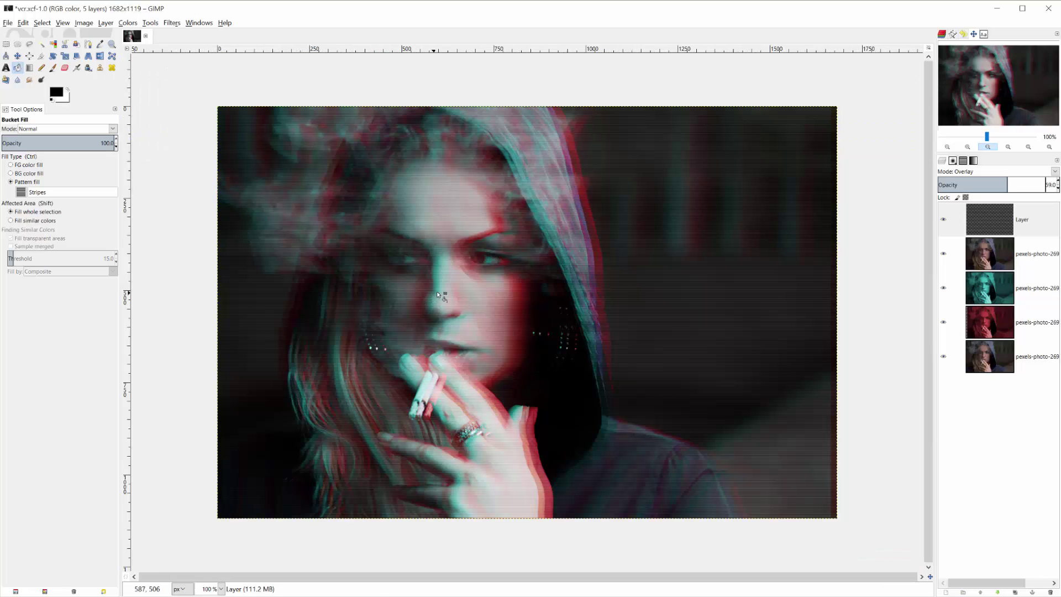
Step: Duplicate the stripe layer and invert the copy's colours
left_click(1003, 208)
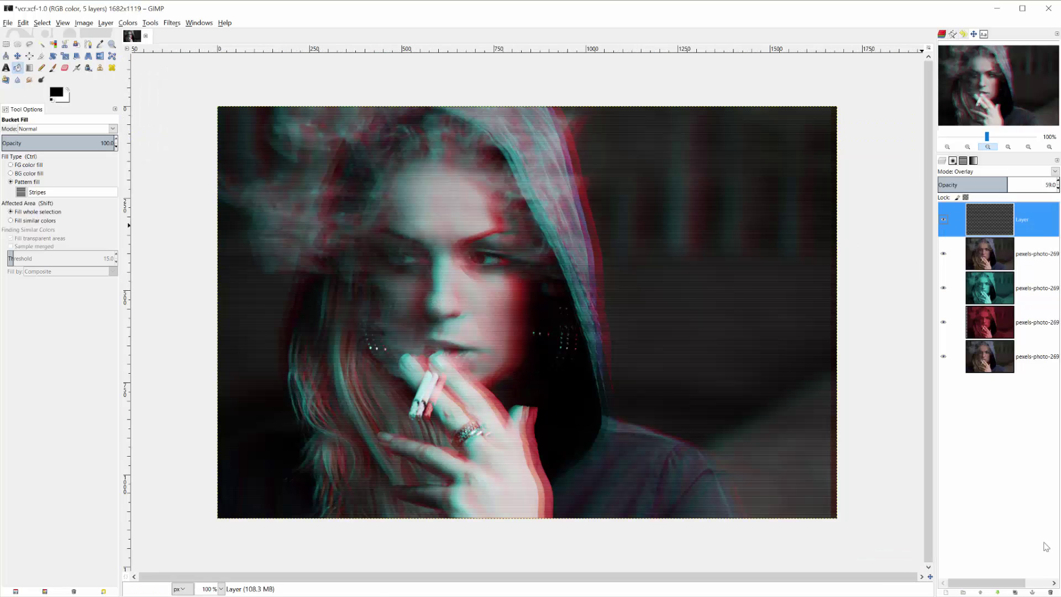
left_click(1015, 592)
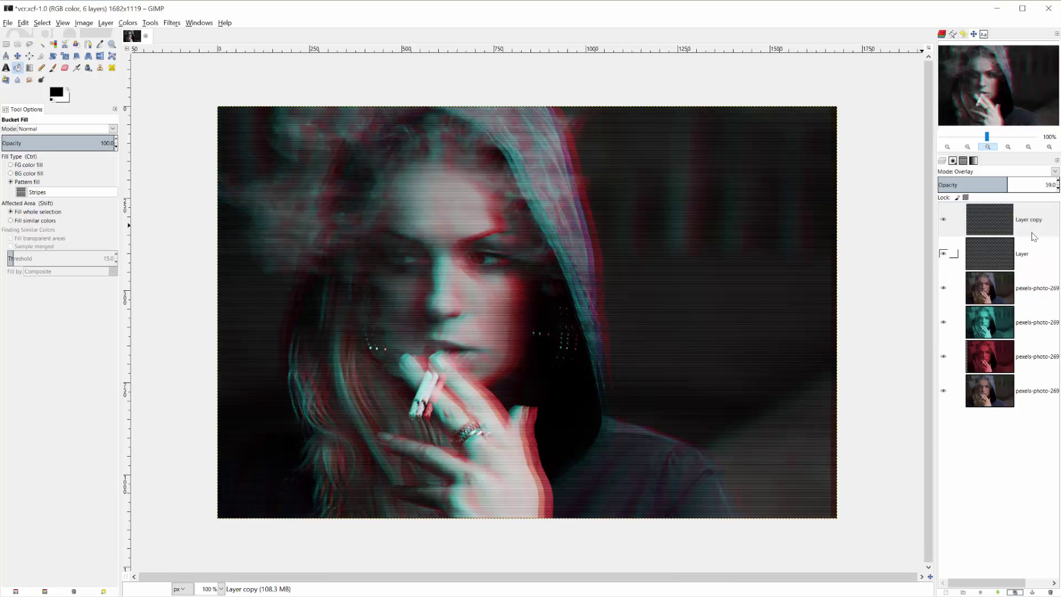
left_click(128, 23)
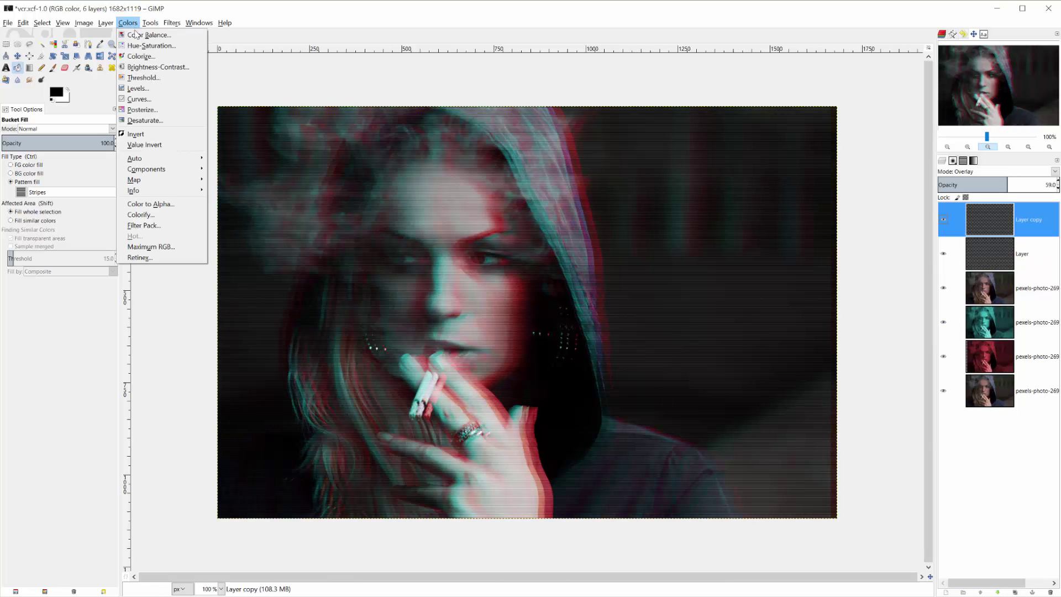
left_click(149, 137)
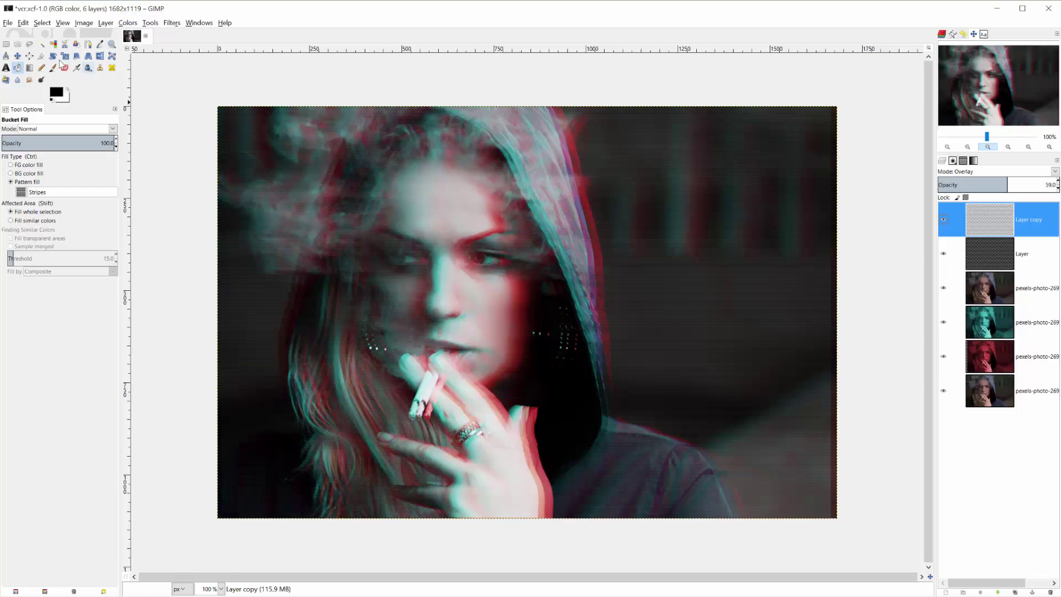
Step: Nudge the inverted stripe copy a few pixels down and right to offset the scanlines
key("m")
key("Down")
key("Right")
key("Down")
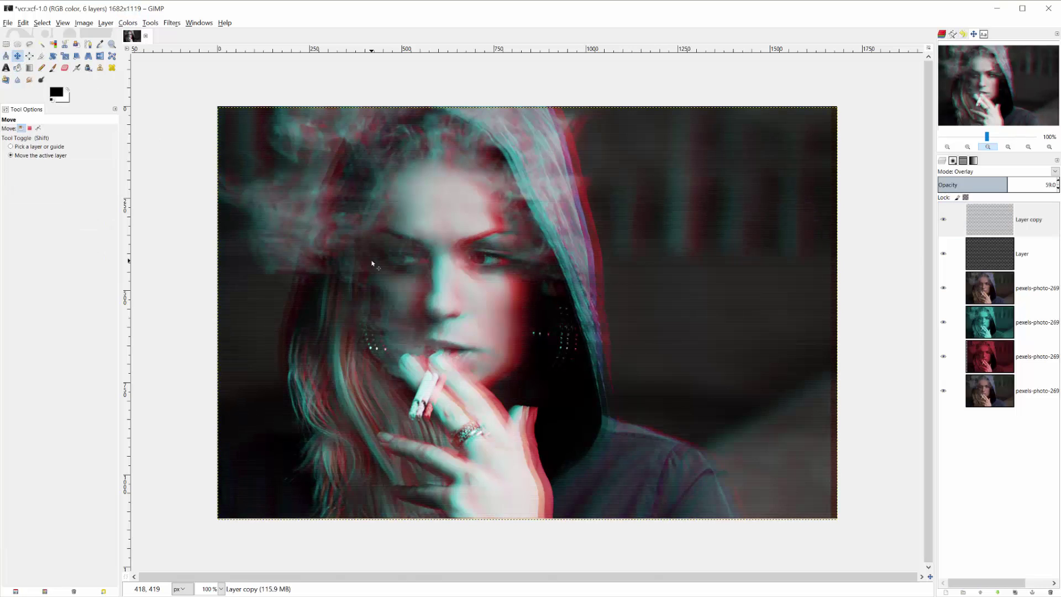
scroll(412, 298, "up", 3)
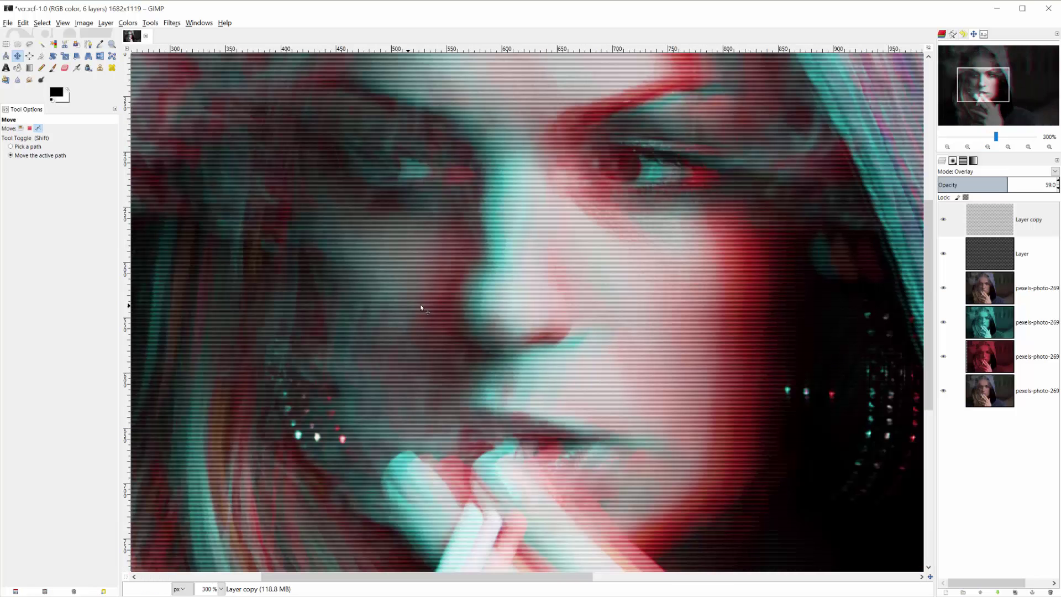
scroll(519, 298, "down", 1)
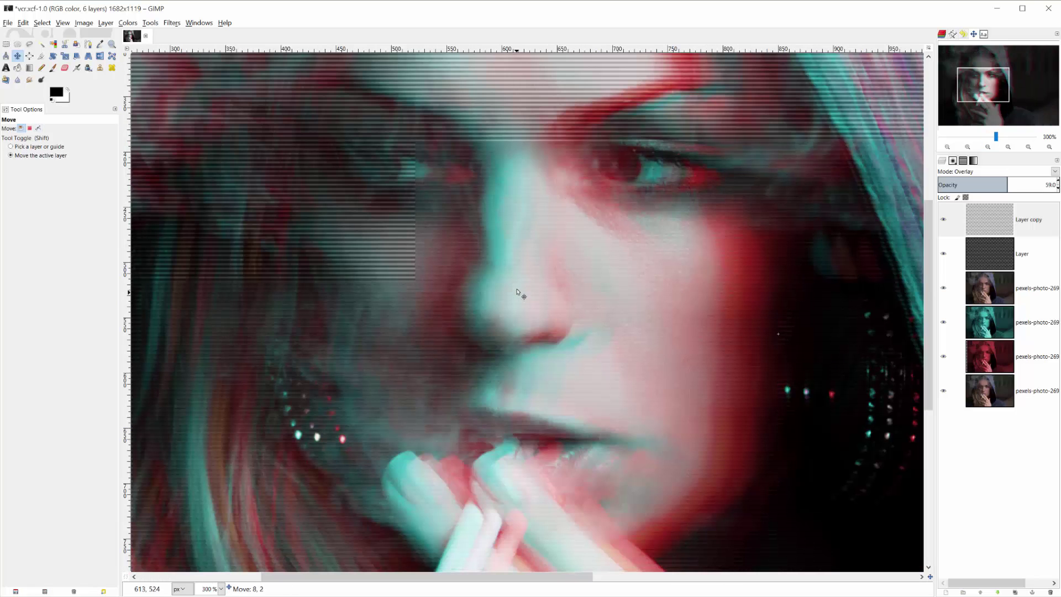
scroll(521, 293, "down", 3)
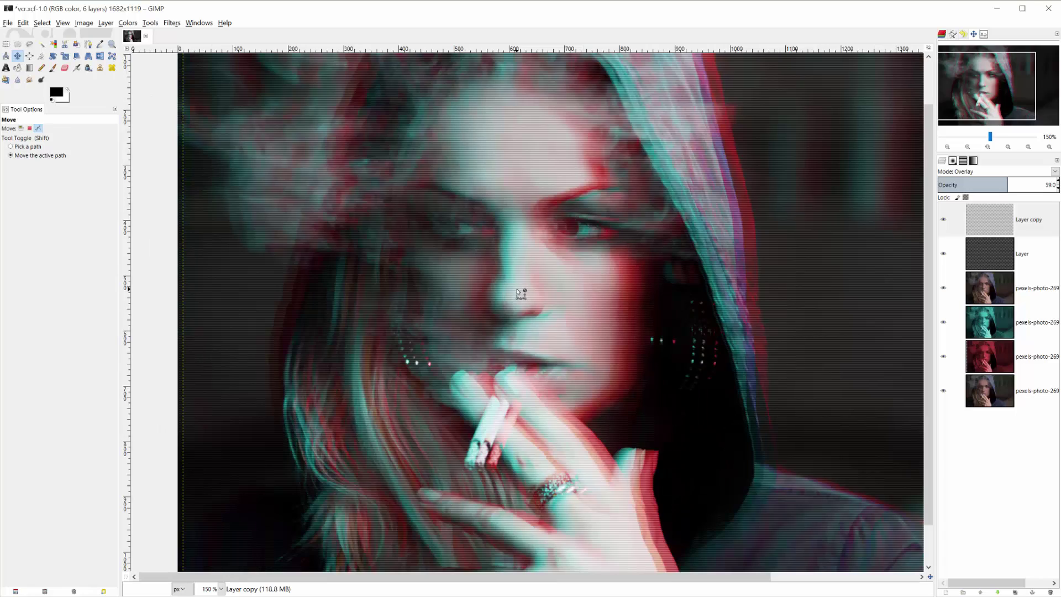
scroll(519, 292, "up", 2)
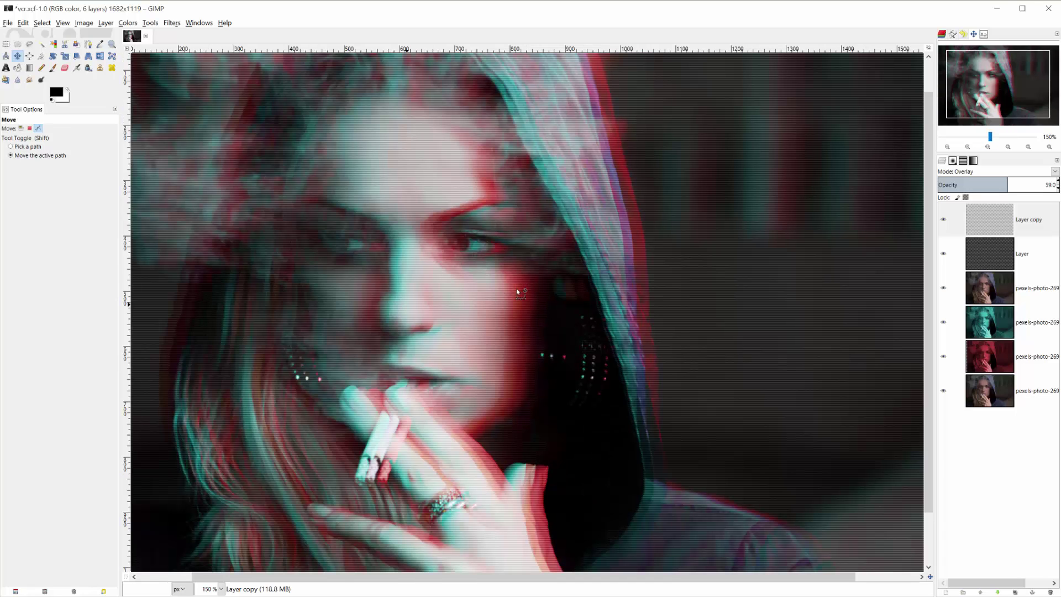
left_click(944, 220)
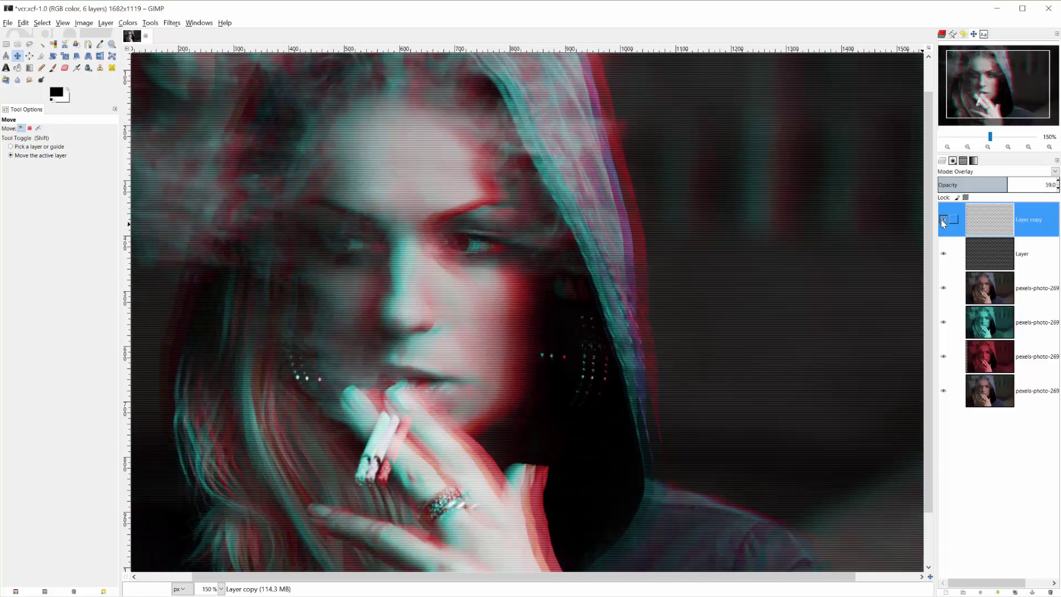
scroll(673, 303, "down", 1)
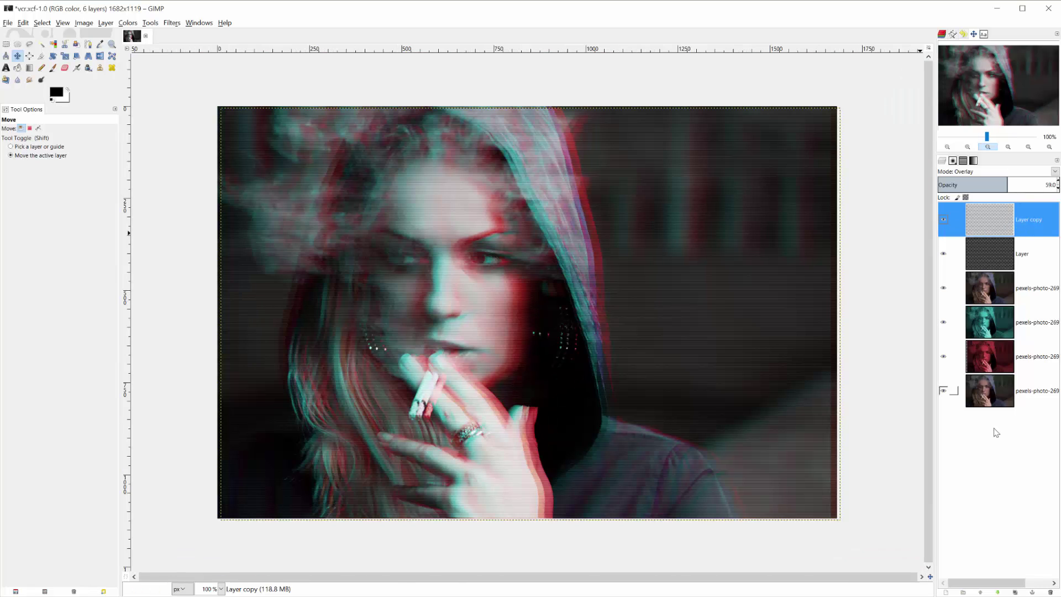
Step: Add an empty Layer #1, then create a merged Visible layer and select it
double_click(979, 485)
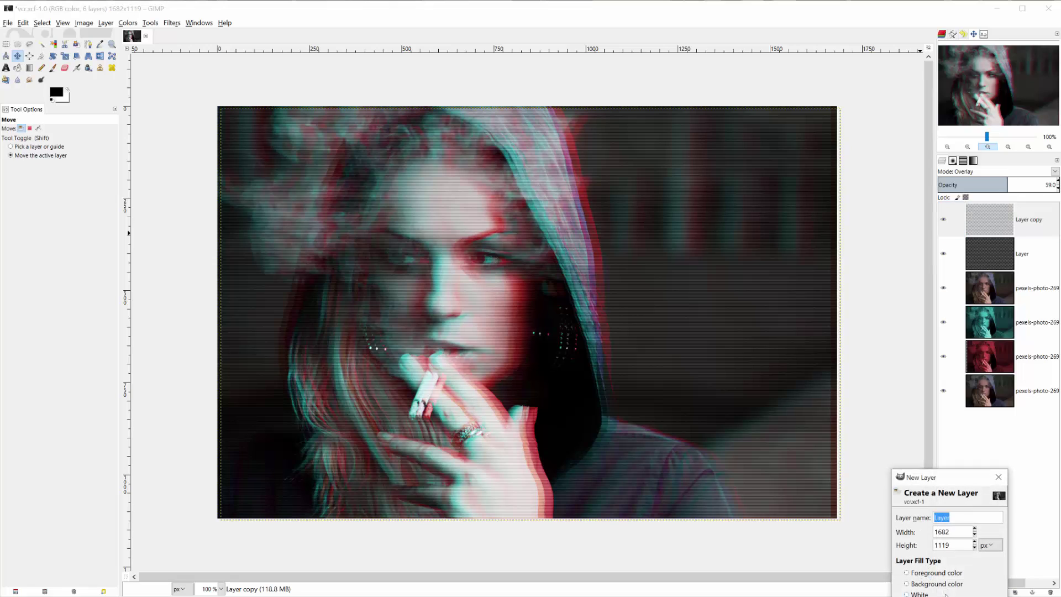
key("Return")
left_click(84, 25)
mouse_move(102, 24)
left_click(132, 45)
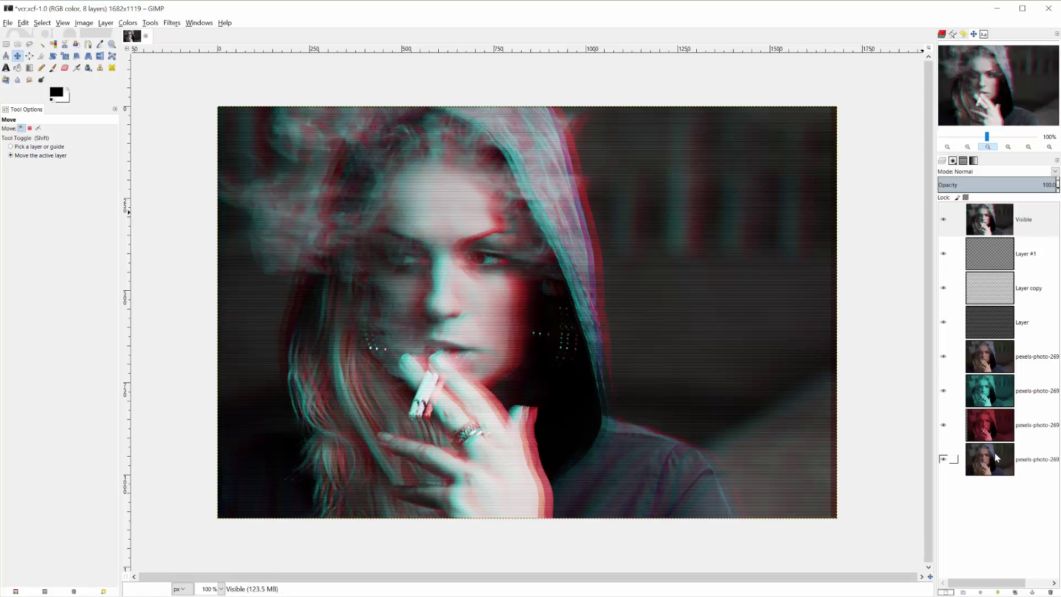
left_click(992, 224)
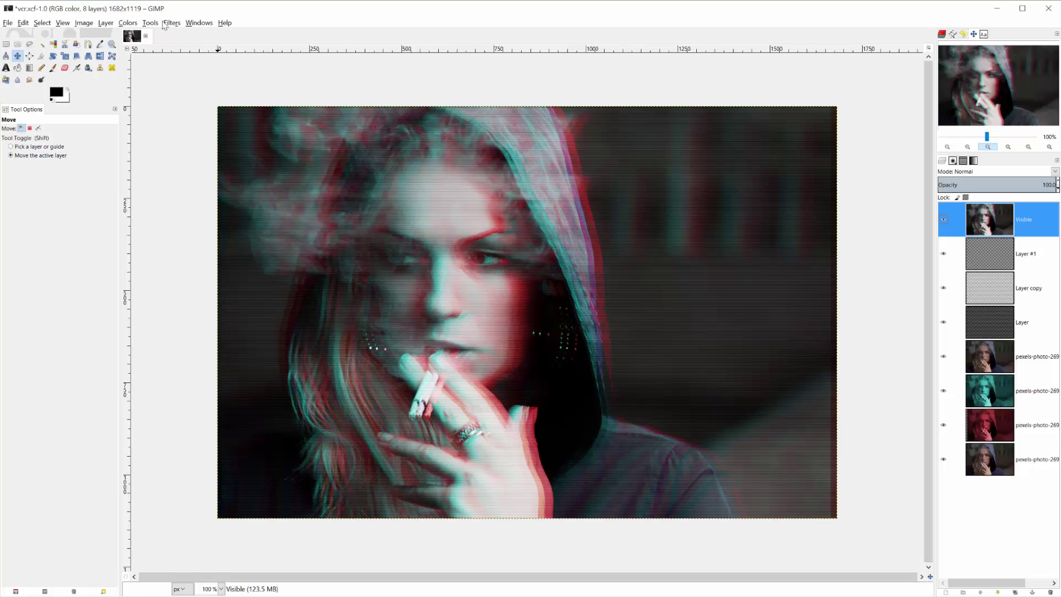
Step: Raise the Visible layer's saturation to 100 with Hue-Saturation
left_click(132, 24)
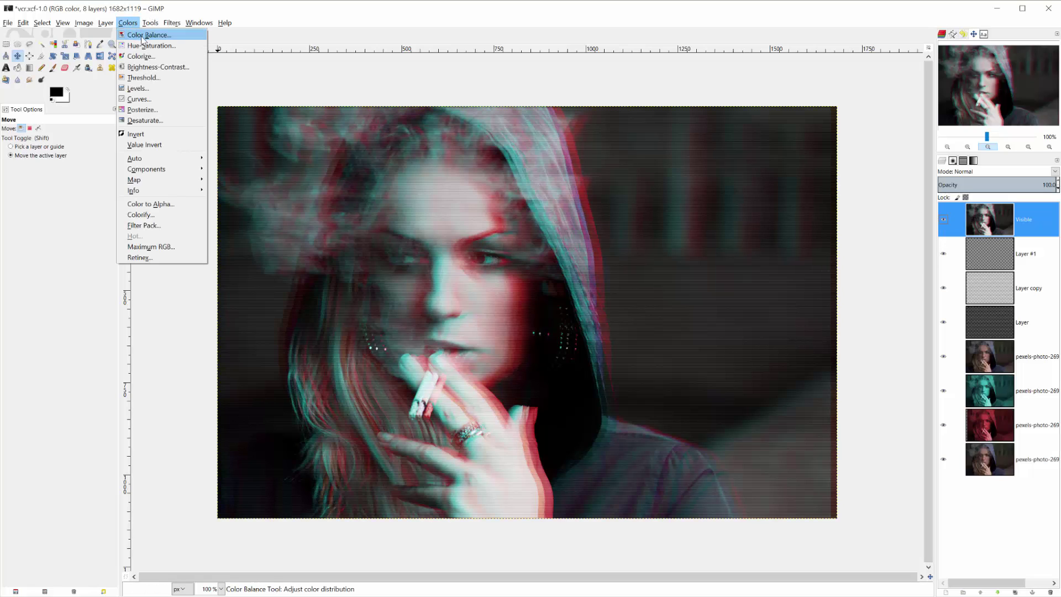
left_click(148, 47)
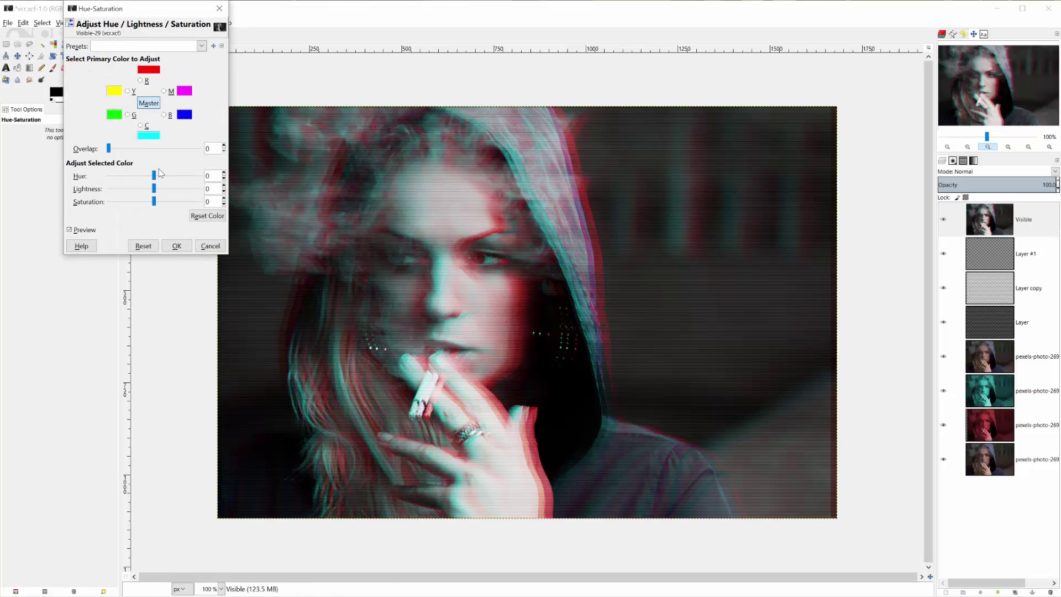
left_click_drag(156, 204, 205, 207)
left_click(177, 246)
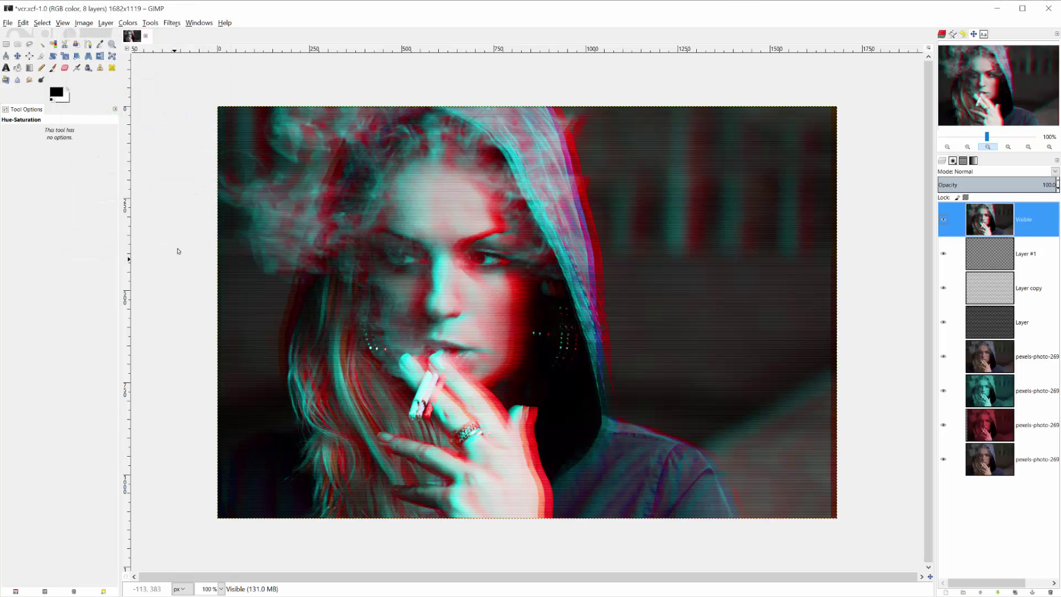